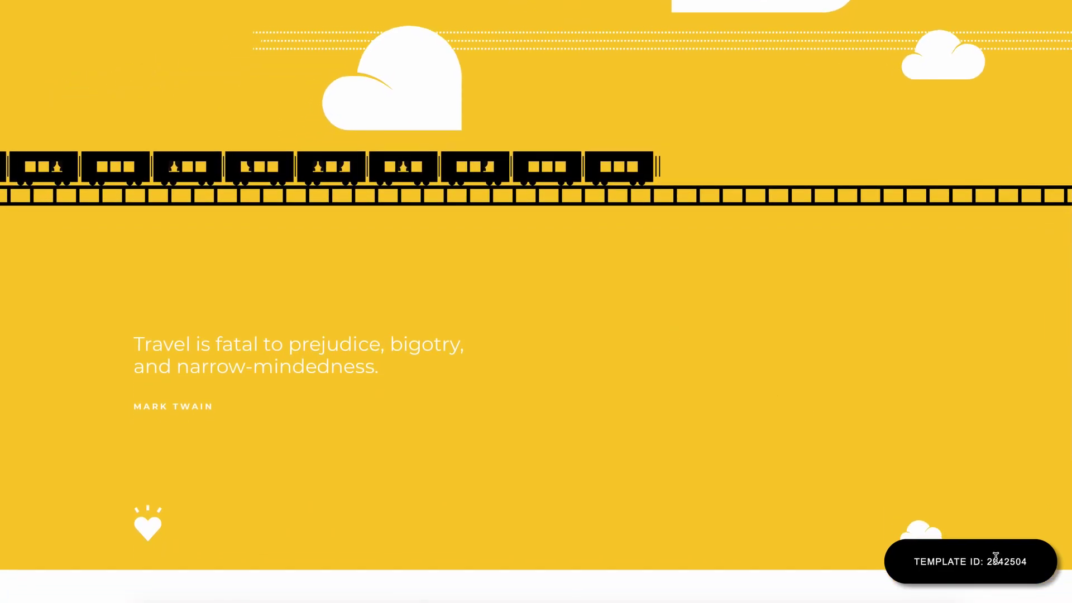
# Copy the yellow train demo's template ID 2942504.
pyautogui.moveTo(990, 560); pyautogui.dragTo(1031, 563)
pyautogui.hotkey('ctrl', 'c')
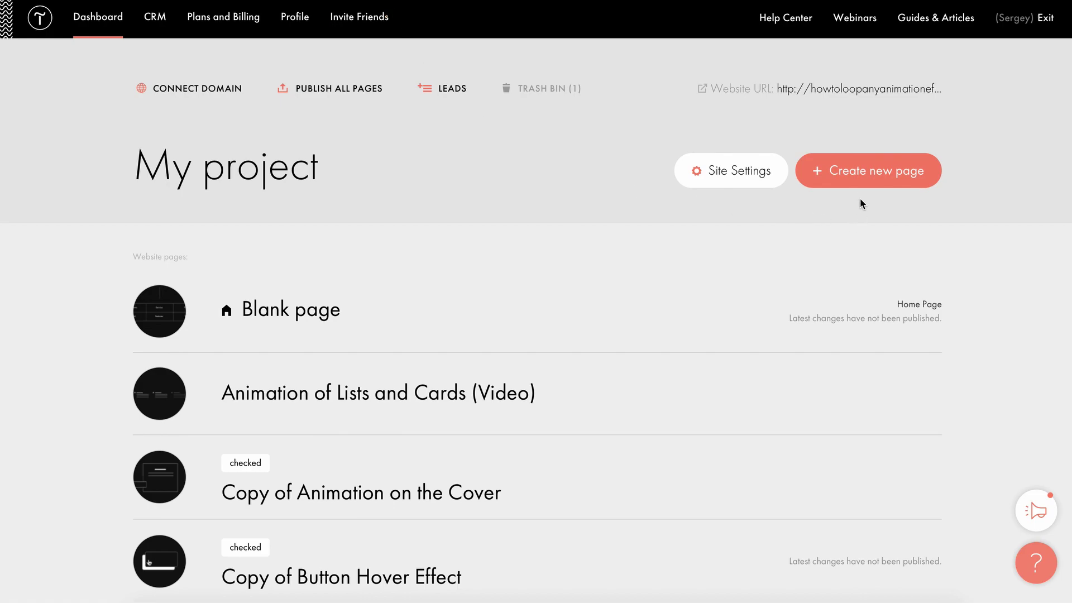
# Create a new page from template ID 2942504 by pasting the ID into the template field.
pyautogui.click(848, 179)
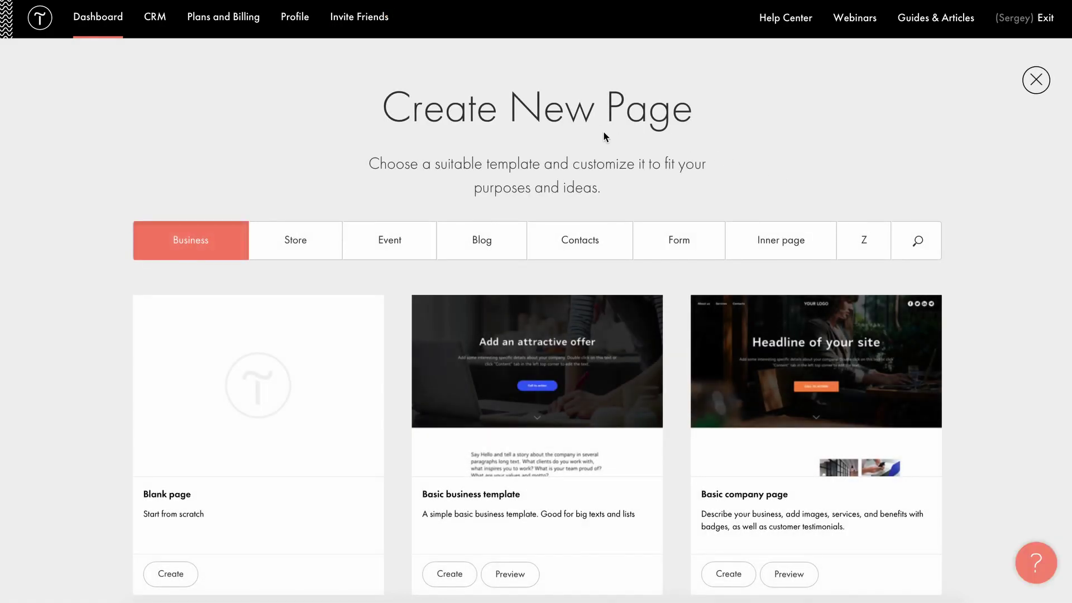
pyautogui.scroll(-10, 414, 318)
pyautogui.scroll(-10, 411, 314)
pyautogui.click(527, 246)
pyautogui.hotkey('ctrl', 'v')
pyautogui.click(537, 302)
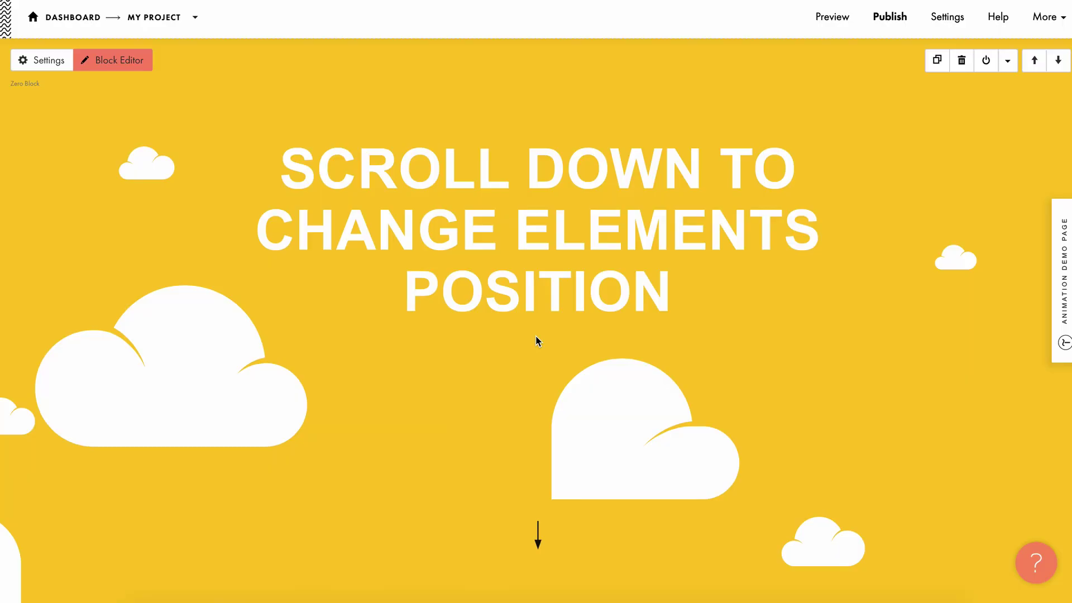
pyautogui.scroll(-4, 630, 457)
pyautogui.scroll(3, 629, 455)
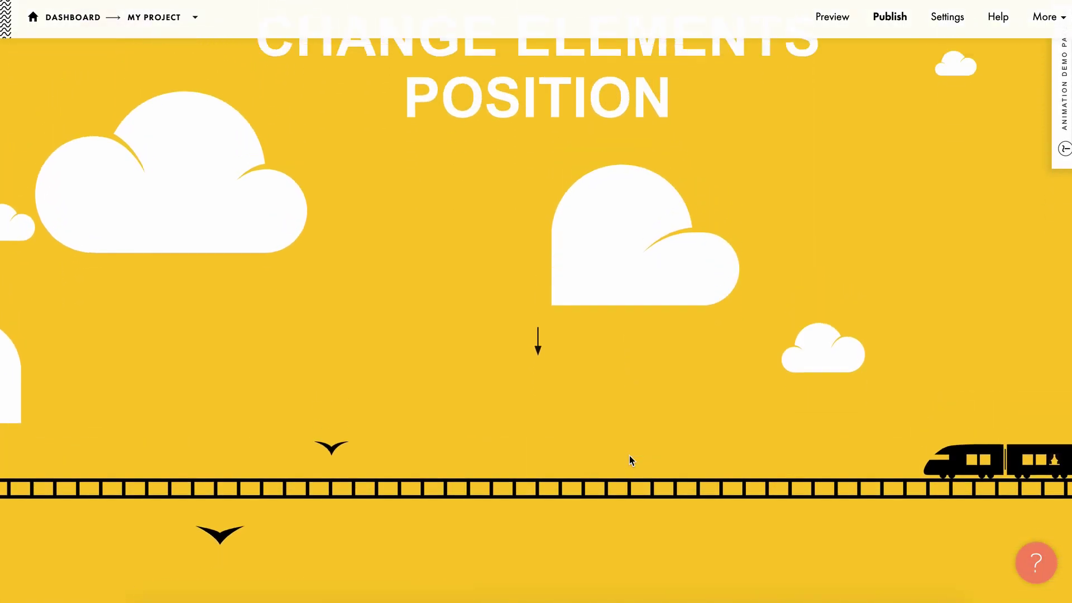
pyautogui.scroll(2, 276, 288)
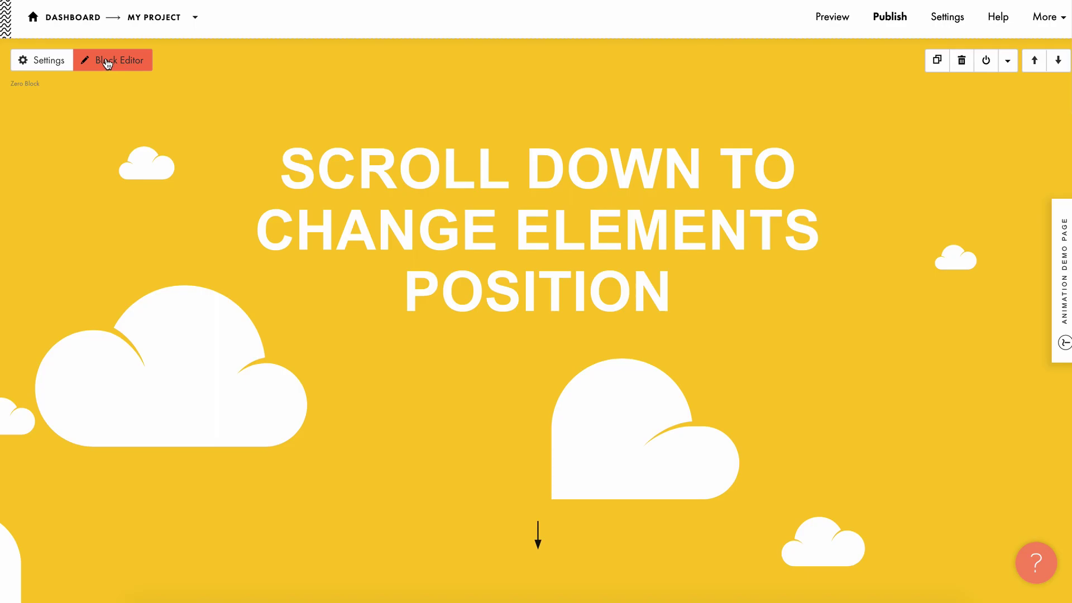
# Open the Zero Block editor and select the heading and the two large clouds.
pyautogui.click(107, 64)
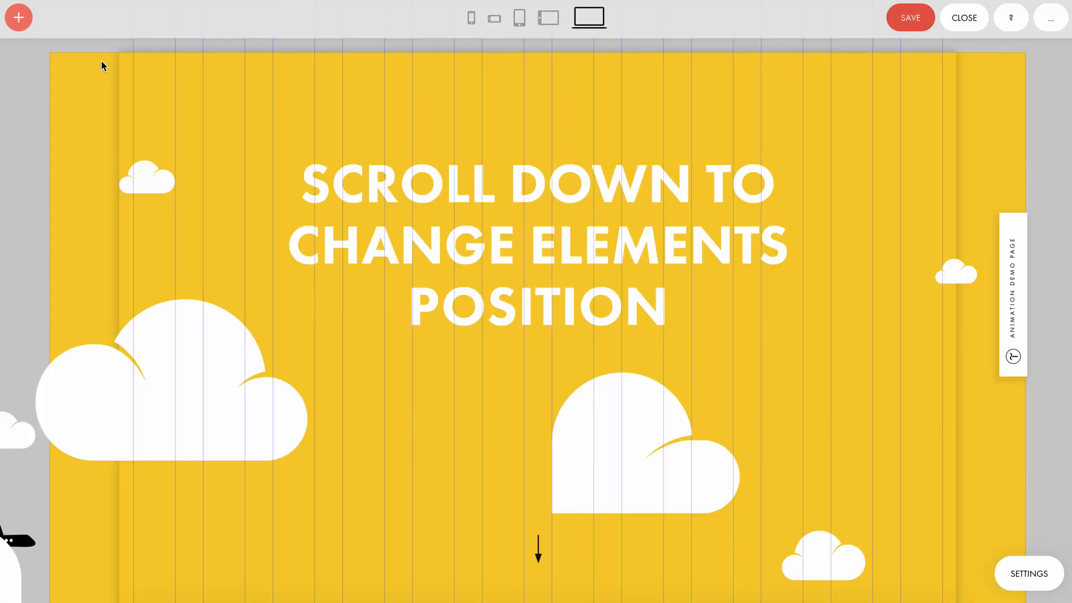
pyautogui.click(479, 208)
pyautogui.click(612, 434)
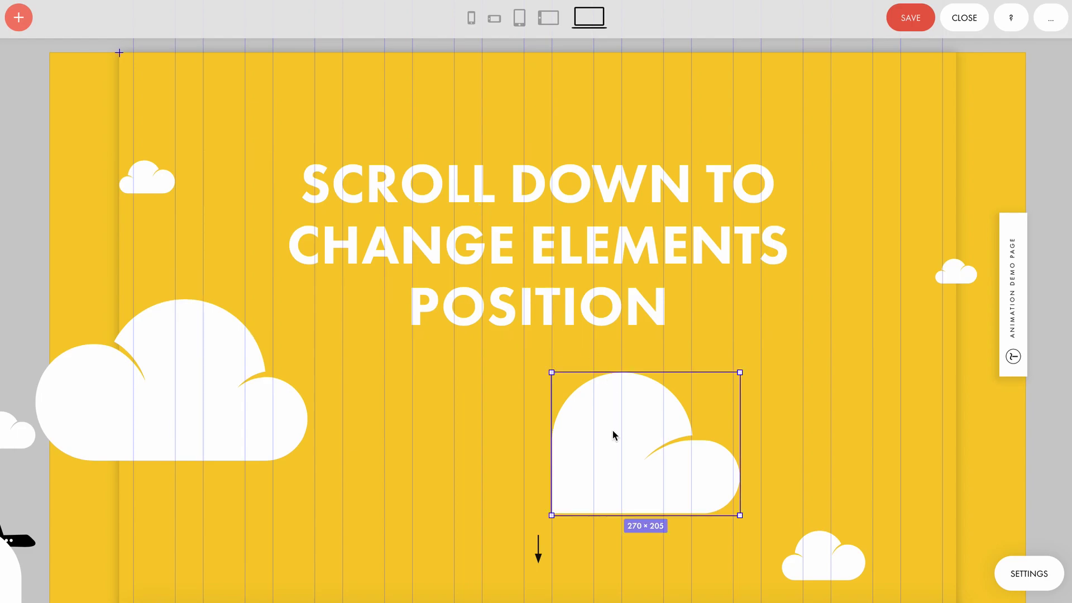
pyautogui.click(220, 365)
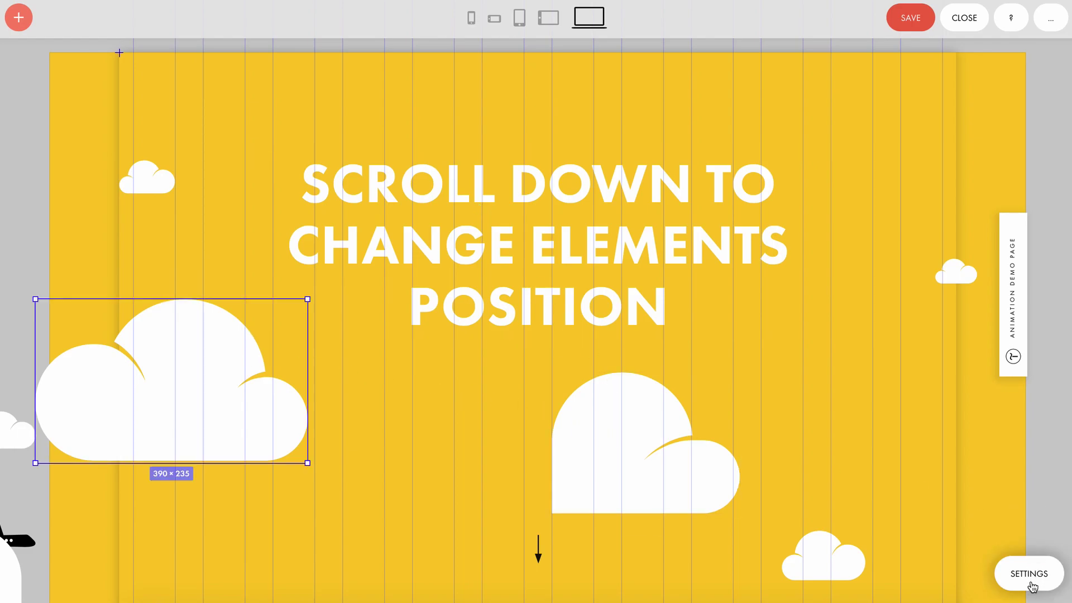
# Inspect the train on its track, the small right cloud and the large right cloud.
pyautogui.scroll(-2, 757, 489)
pyautogui.scroll(-1, 757, 489)
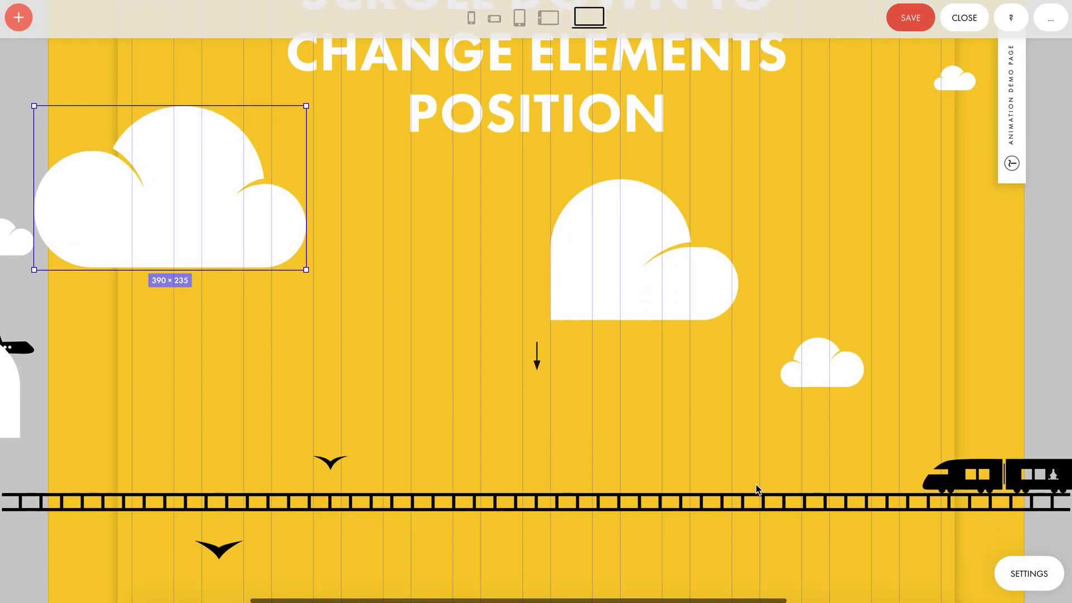
pyautogui.click(966, 478)
pyautogui.click(831, 380)
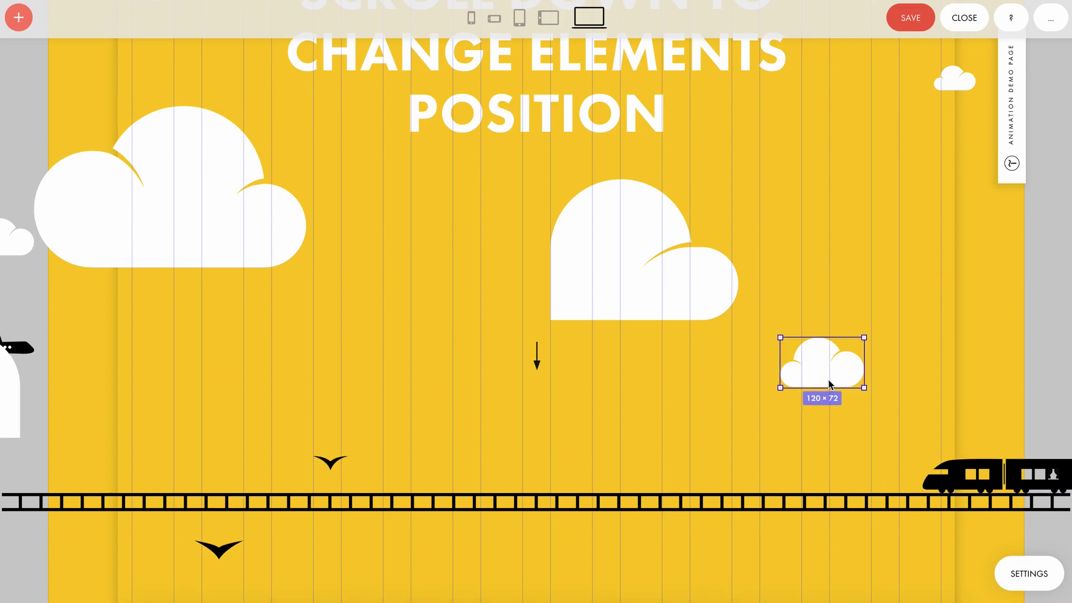
pyautogui.scroll(-2, 830, 381)
pyautogui.scroll(1, 831, 383)
pyautogui.scroll(2, 827, 380)
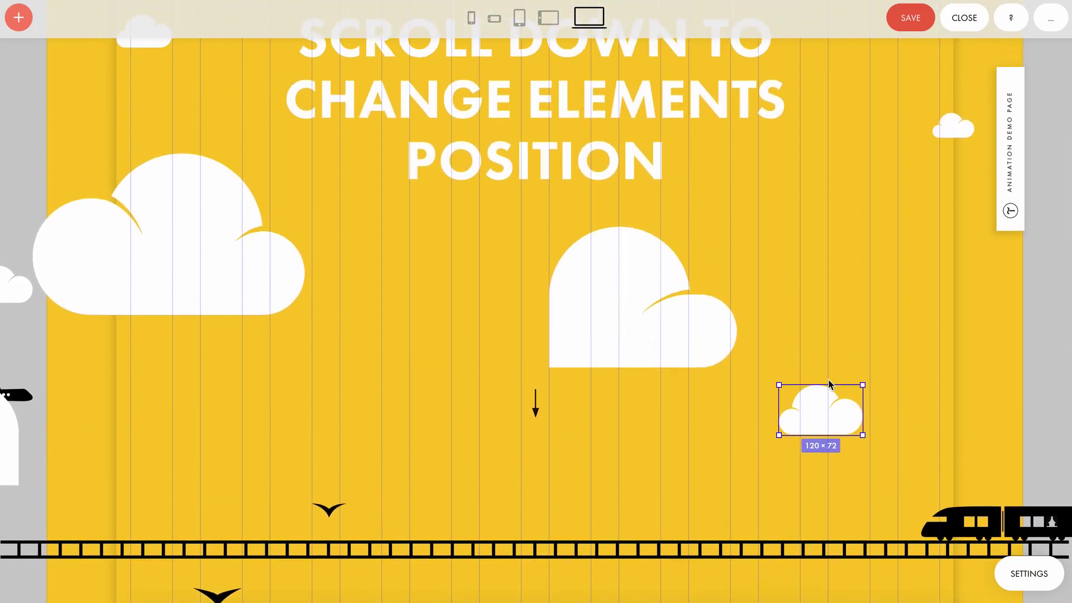
pyautogui.click(651, 334)
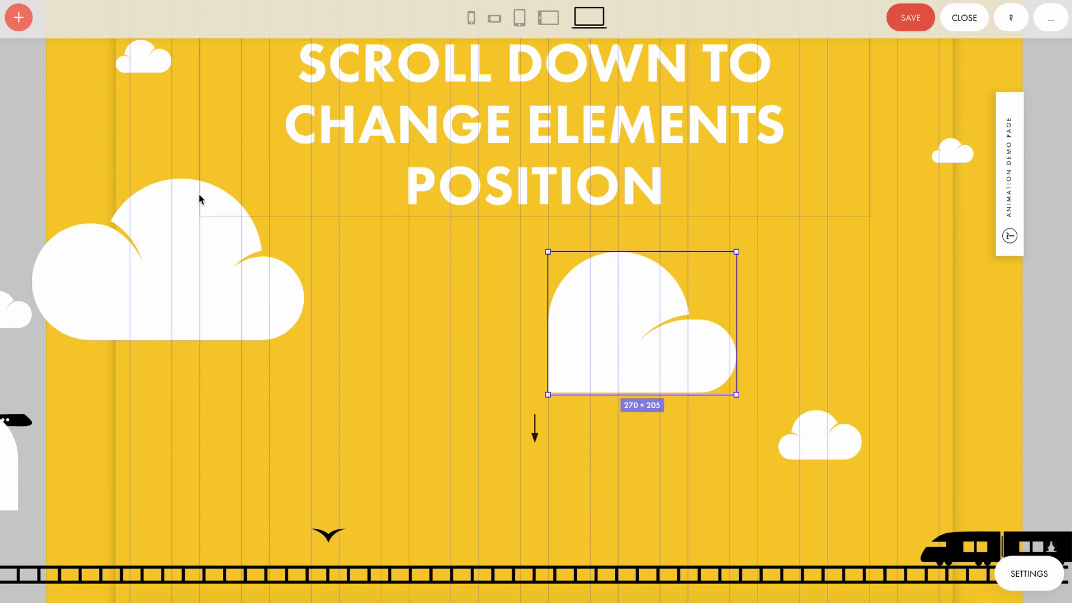
pyautogui.click(959, 541)
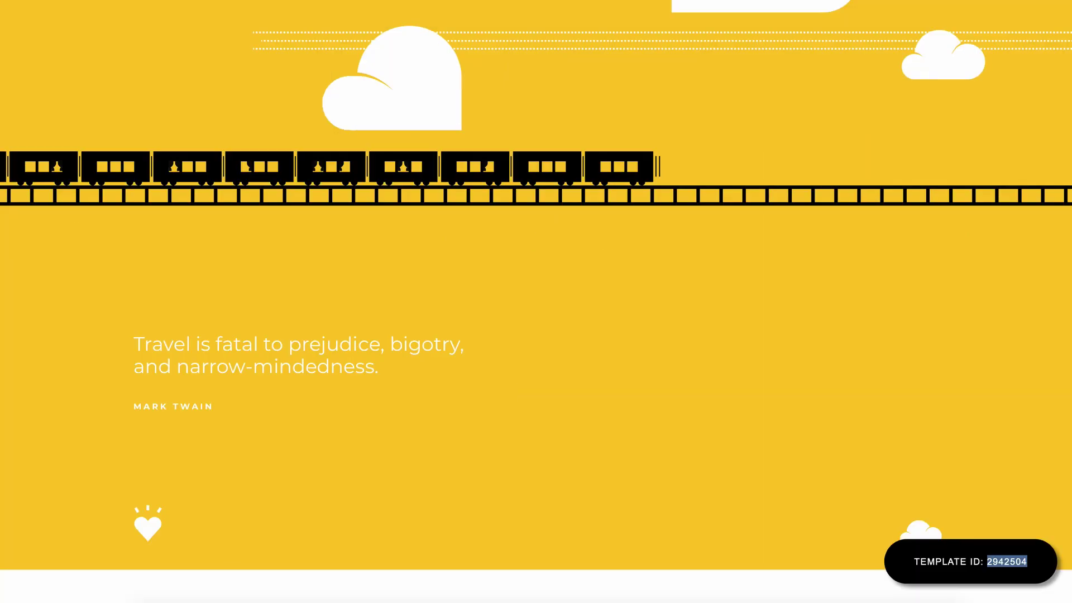
pyautogui.scroll(10, 562, 137)
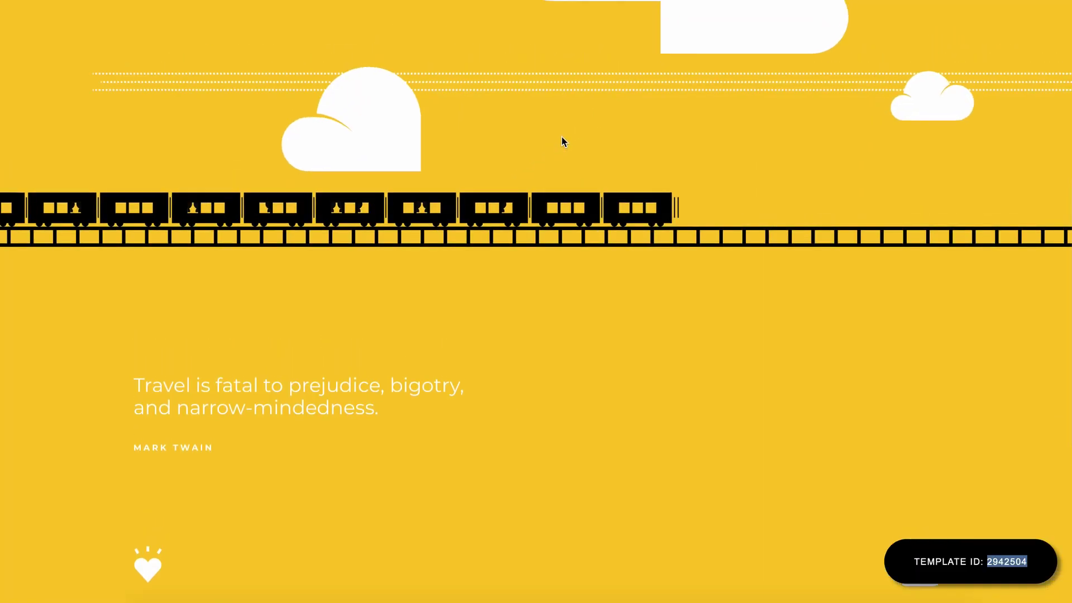
pyautogui.scroll(-2, 562, 138)
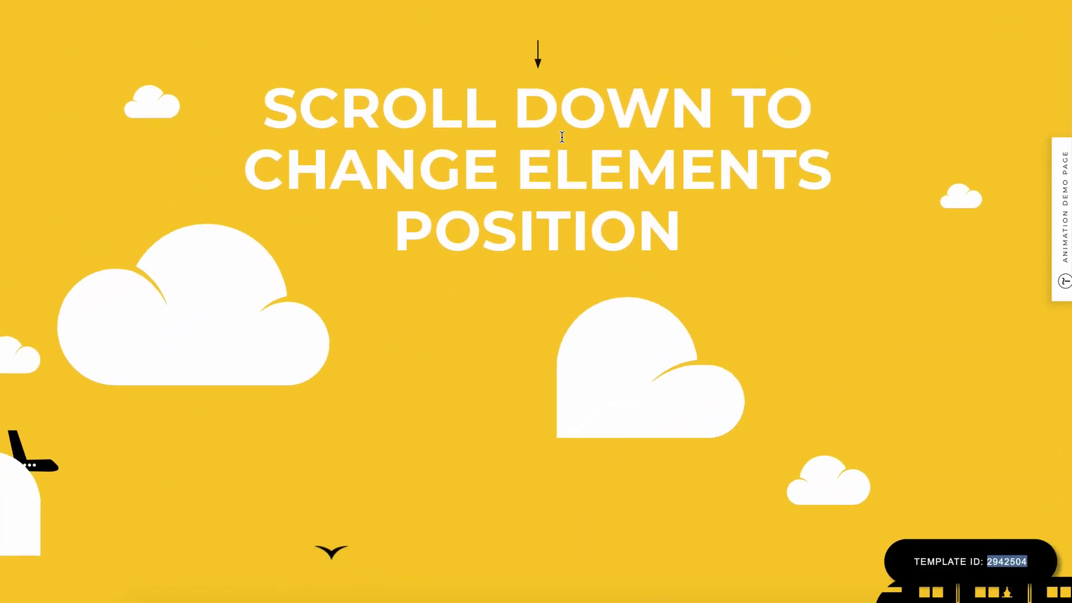
pyautogui.scroll(-3, 562, 137)
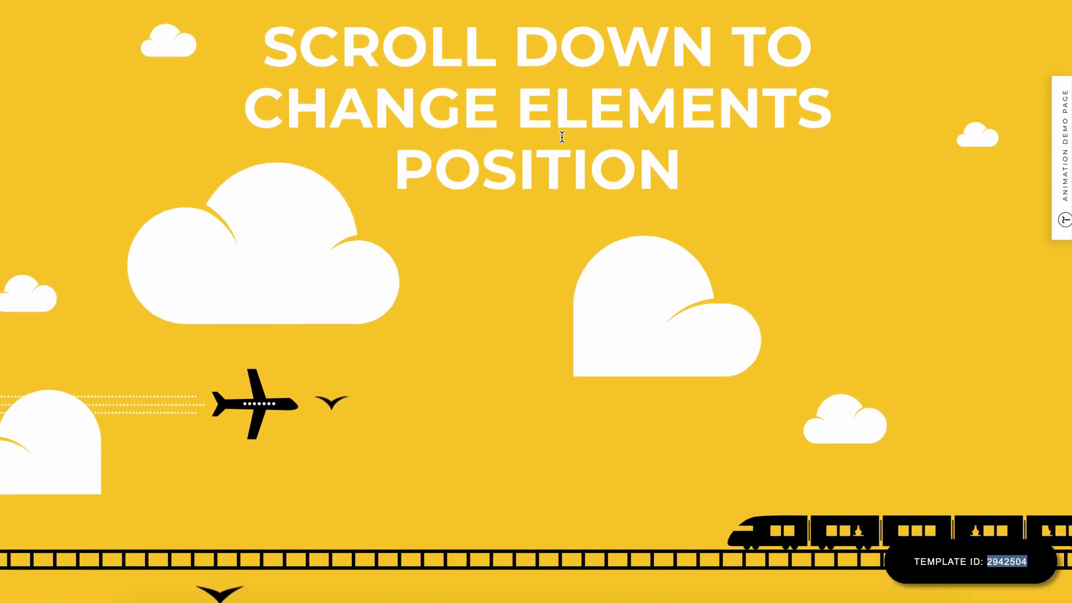
pyautogui.scroll(-3, 562, 137)
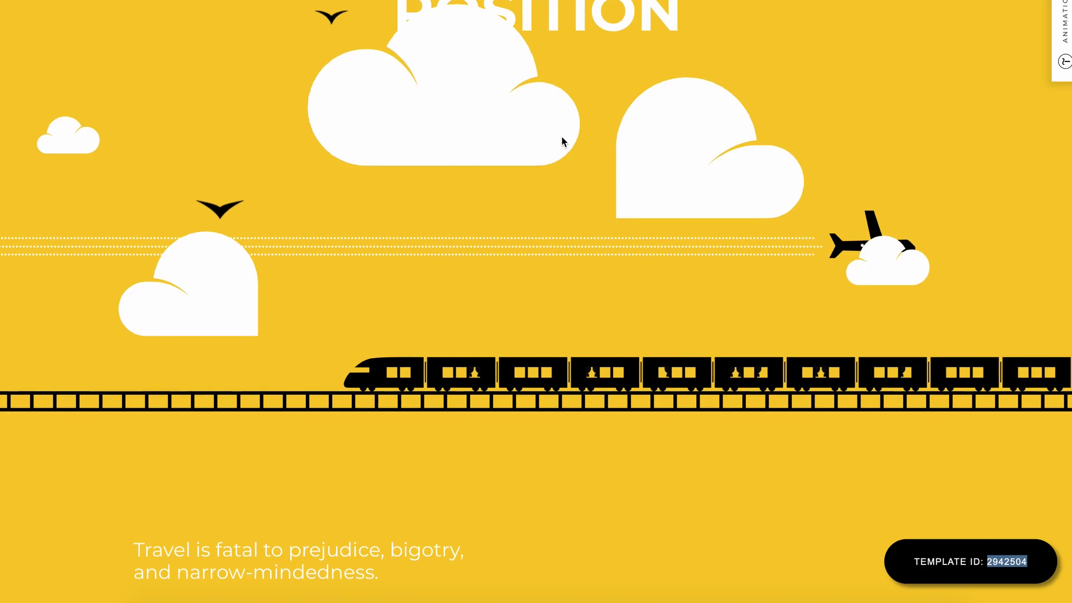
pyautogui.scroll(3, 561, 140)
pyautogui.scroll(2, 561, 136)
pyautogui.scroll(-3, 561, 136)
pyautogui.scroll(-2, 562, 137)
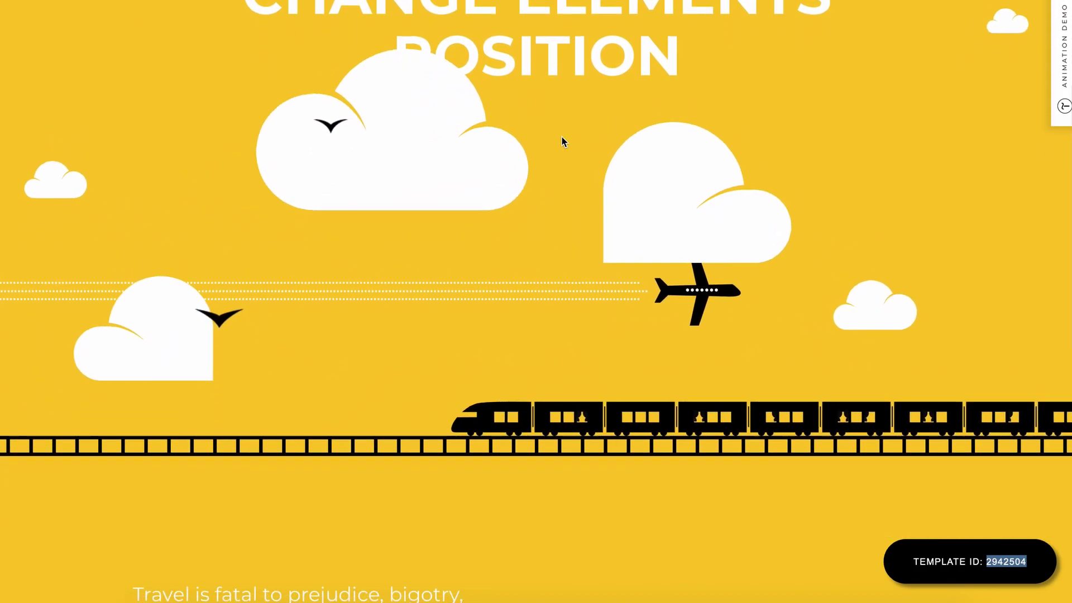
pyautogui.scroll(3, 562, 136)
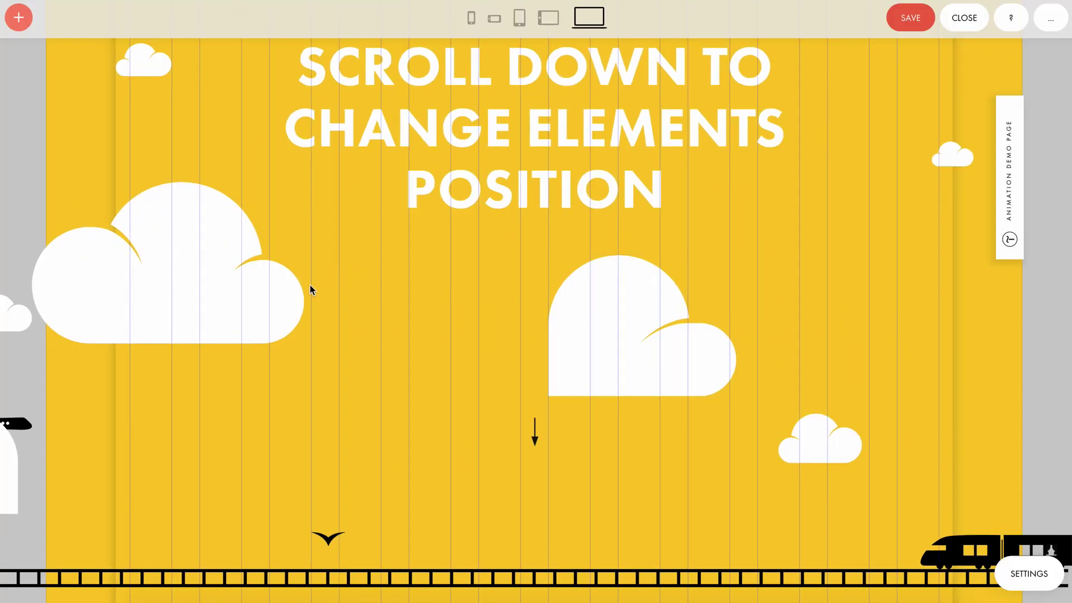
# Open the large left cloud's Element Settings and scroll to its Step-by-step animation section.
pyautogui.click(284, 309)
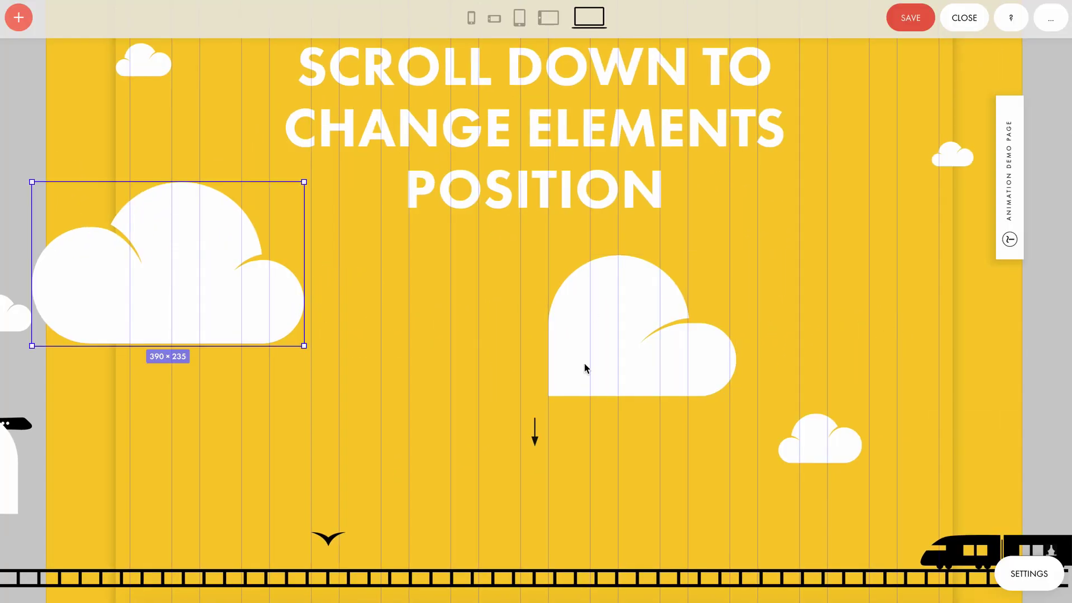
pyautogui.click(1008, 577)
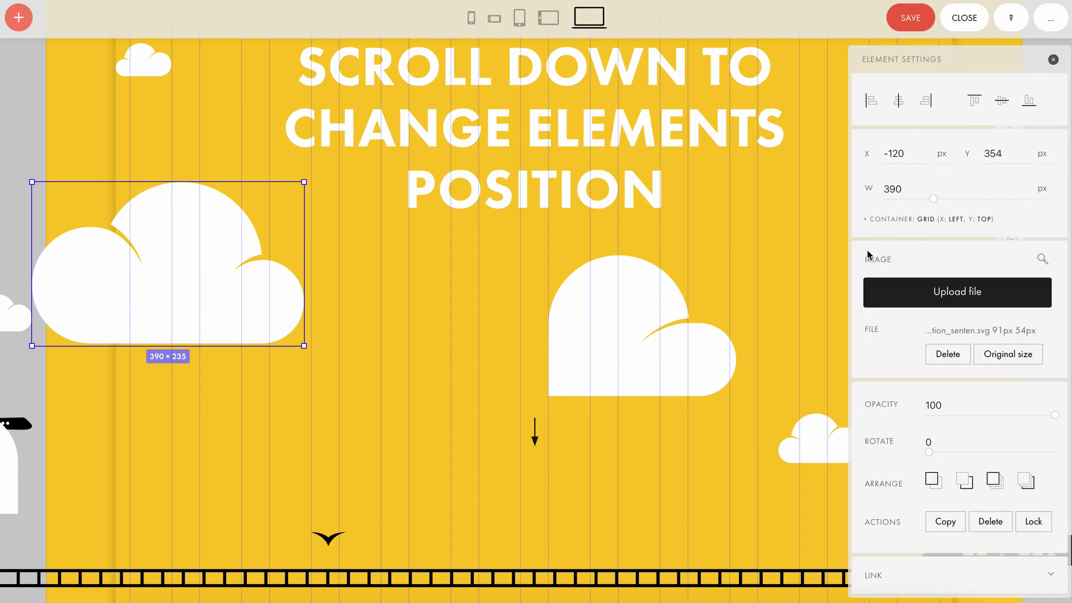
pyautogui.scroll(-1, 868, 256)
pyautogui.scroll(-6, 869, 256)
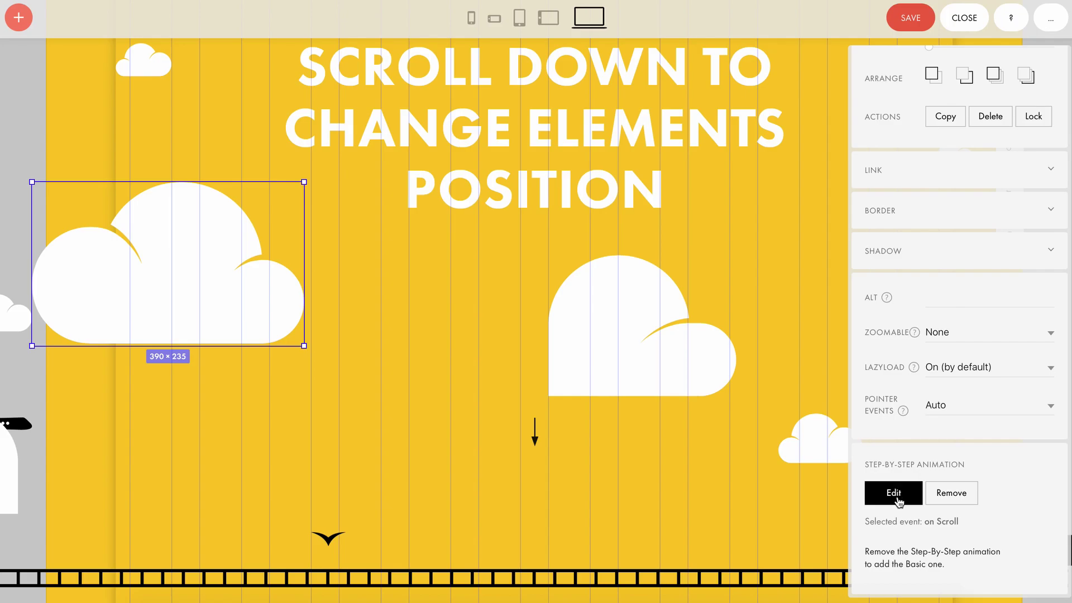
# Open the cloud's step-by-step animation, select Step 1 and keep the trigger on Scroll.
pyautogui.click(895, 493)
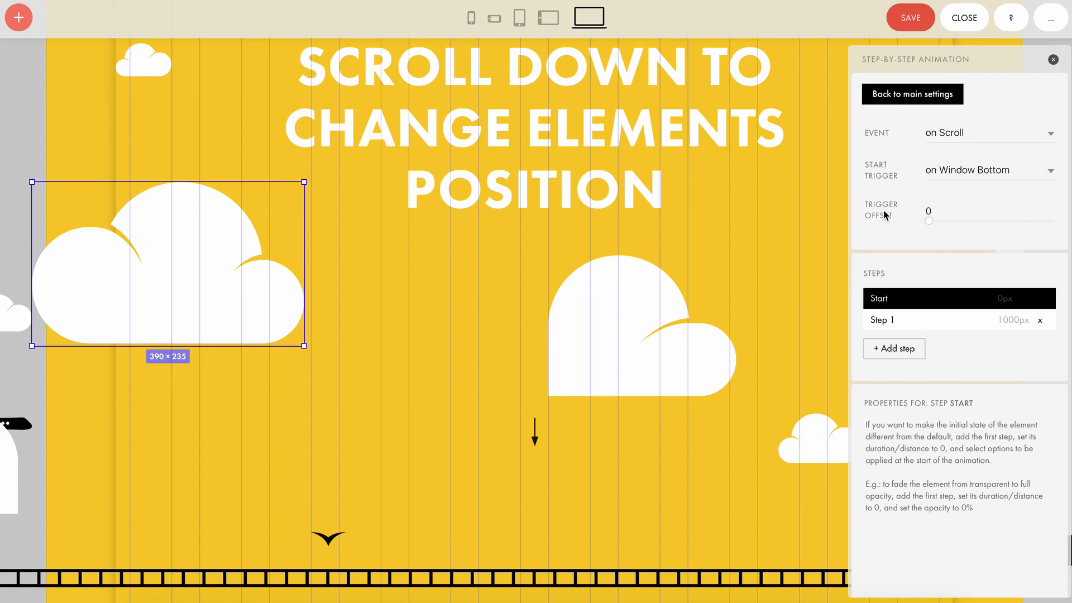
pyautogui.click(893, 329)
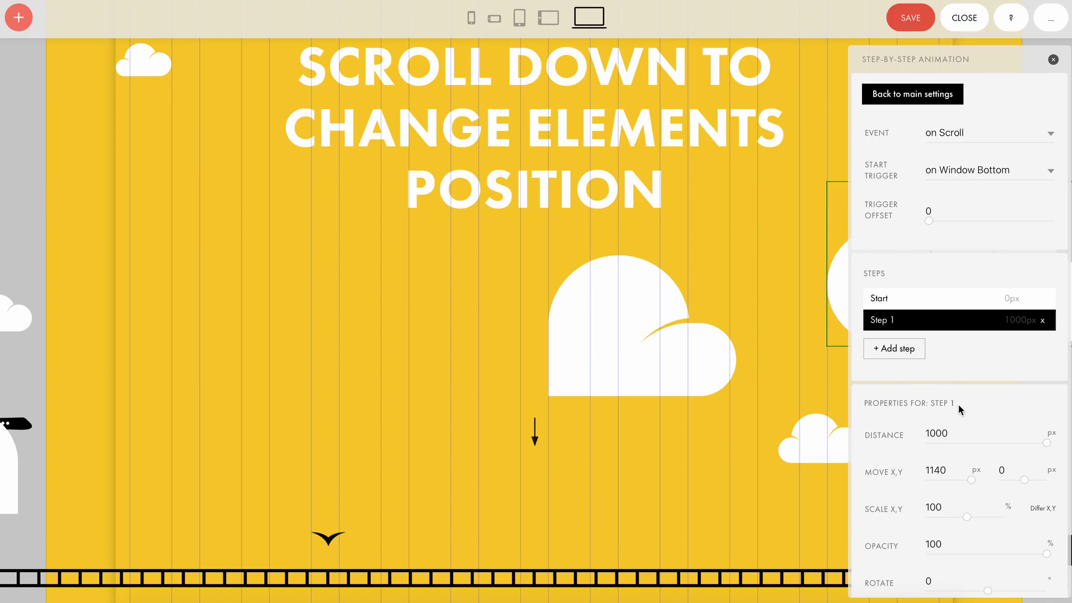
pyautogui.click(935, 136)
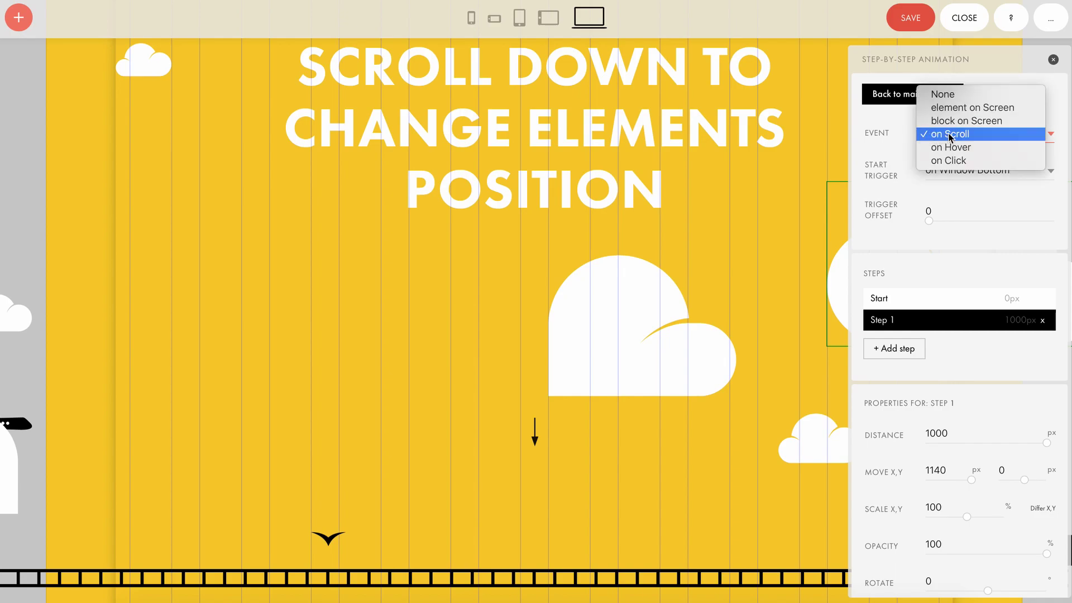
pyautogui.click(951, 135)
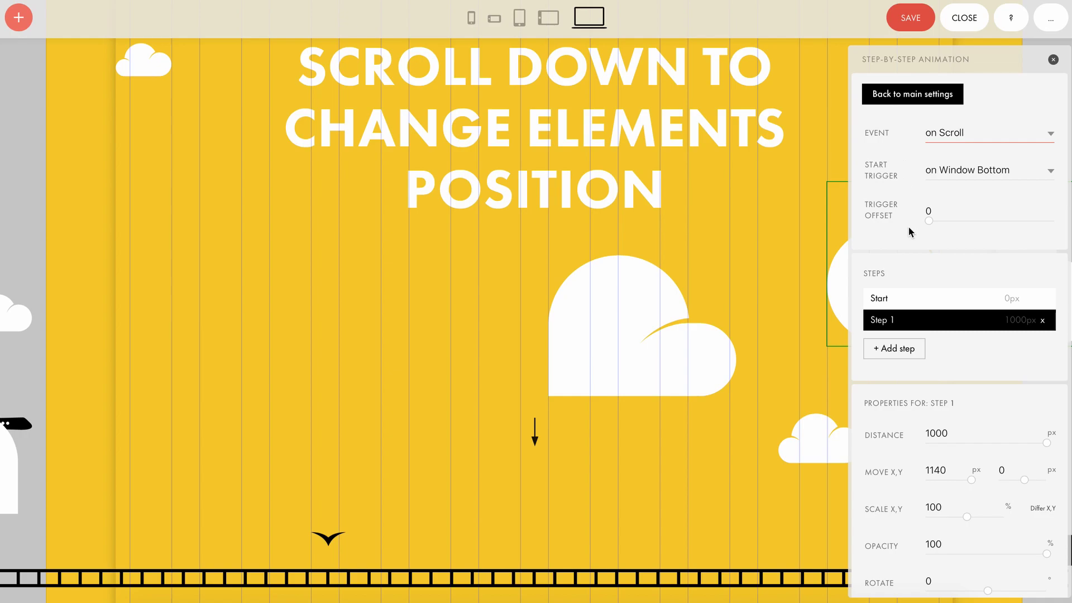
# Give the cloud's Step 1 a 1000 px distance and a 1140 px X move.
pyautogui.scroll(-3, 900, 471)
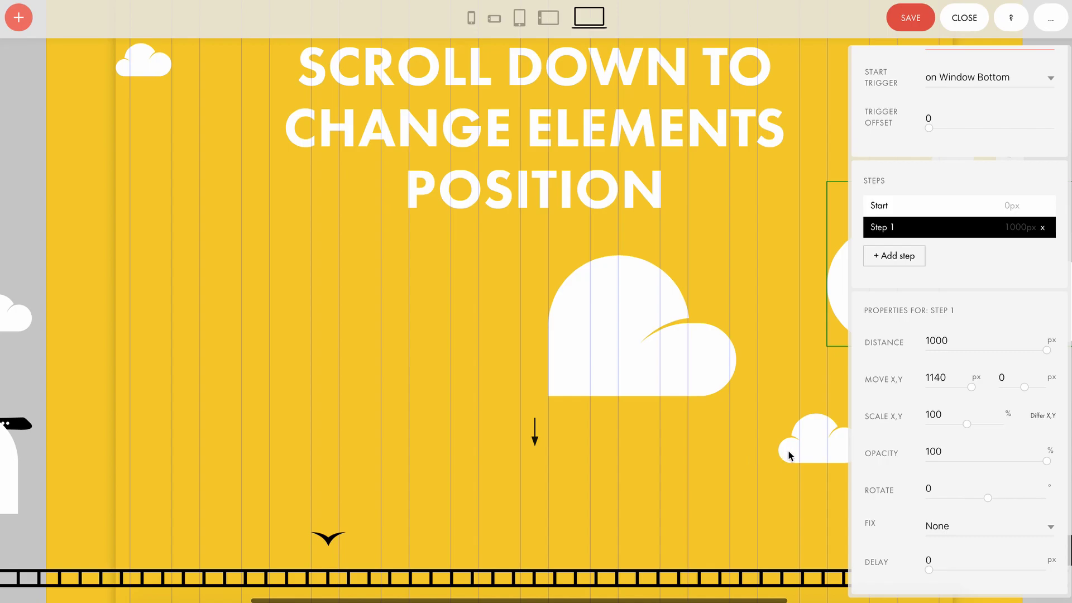
pyautogui.hscroll(5, 795, 450)
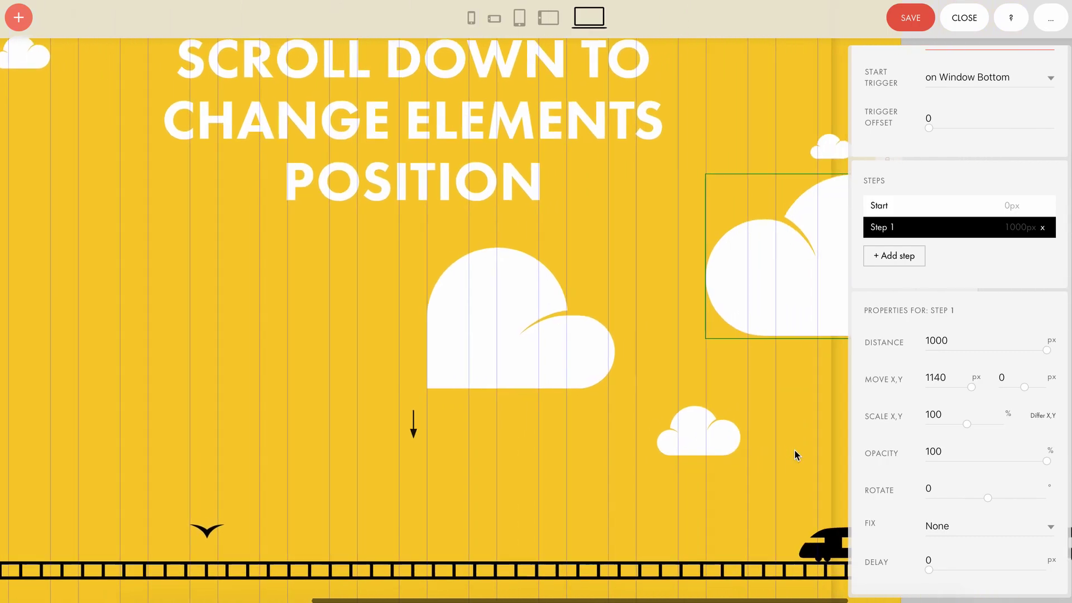
pyautogui.hscroll(6, 795, 450)
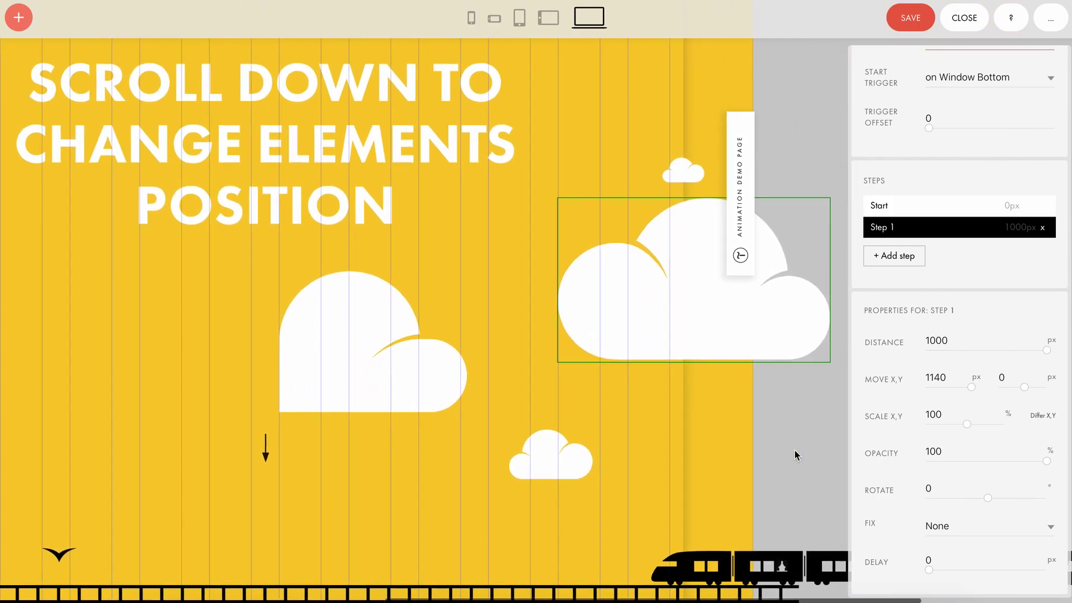
pyautogui.hscroll(-4, 795, 450)
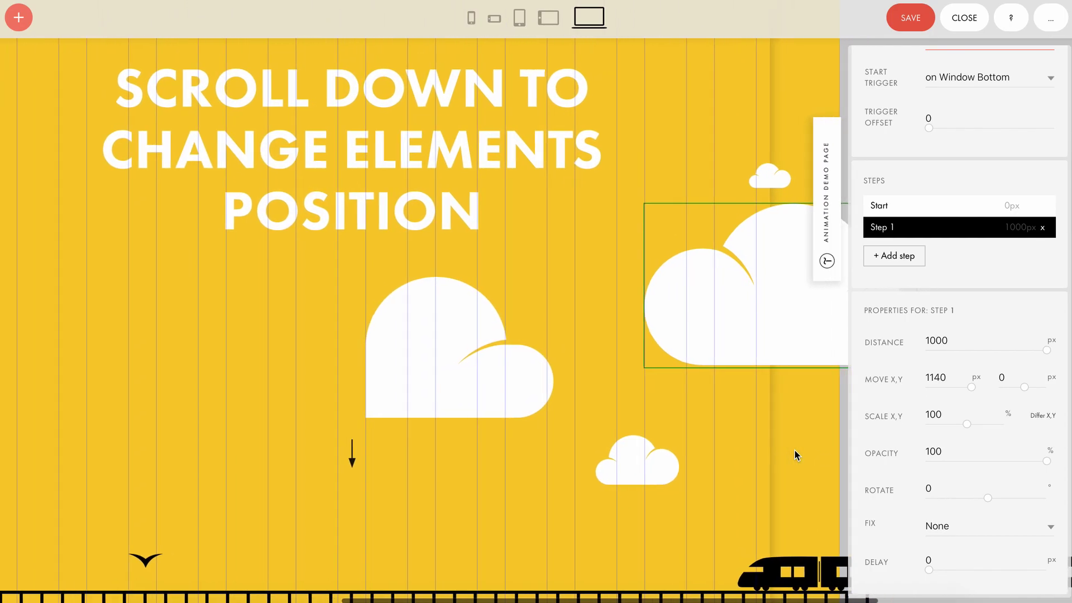
pyautogui.hscroll(3, 796, 450)
pyautogui.scroll(-2, 795, 450)
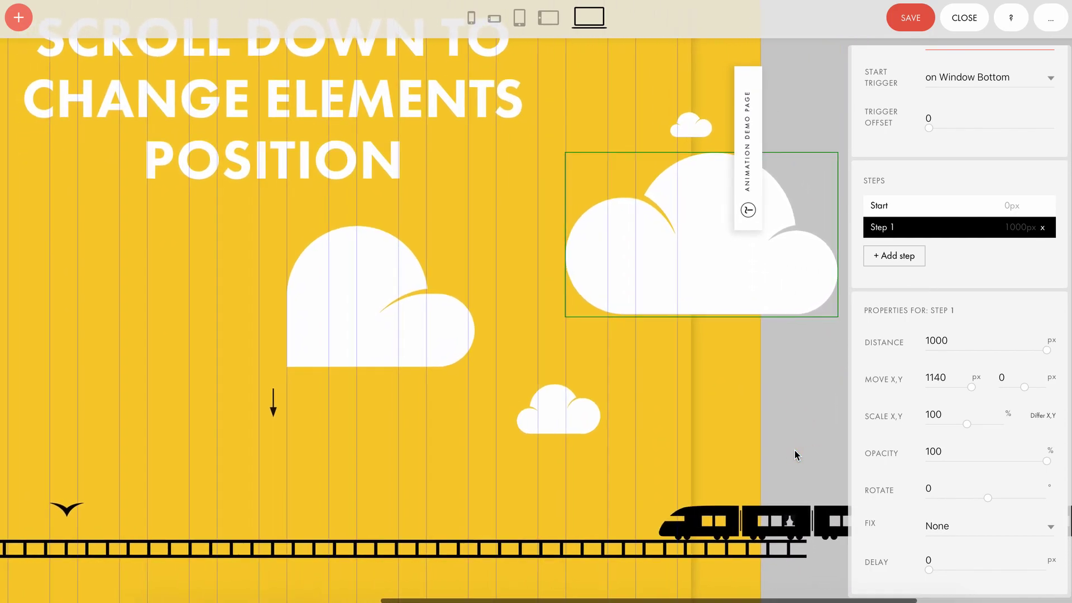
pyautogui.hscroll(-6, 795, 450)
pyautogui.hscroll(4, 796, 450)
pyautogui.scroll(2, 795, 450)
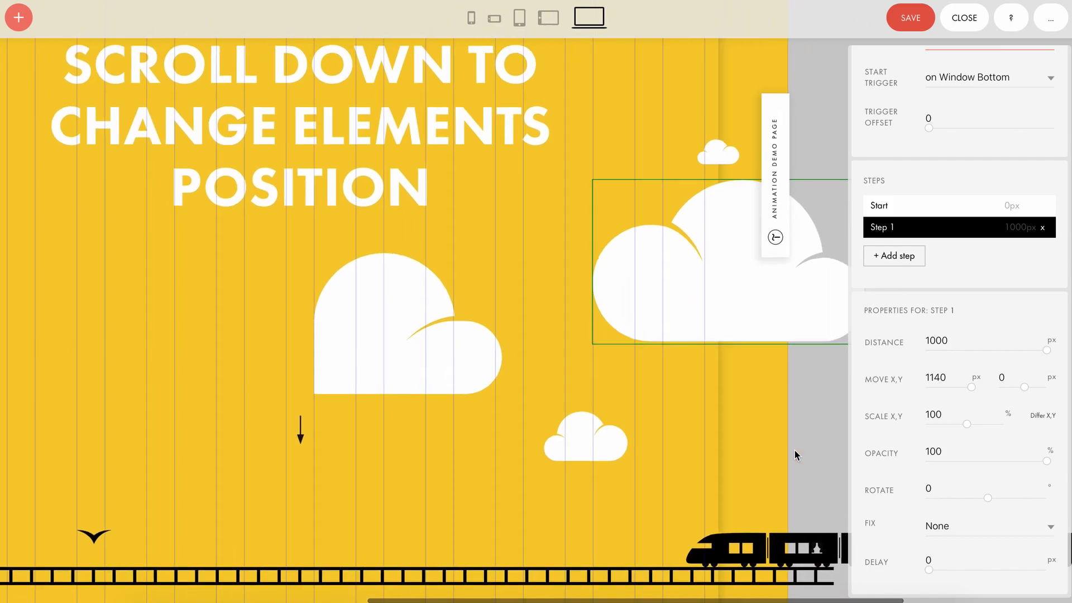
pyautogui.scroll(1, 795, 450)
pyautogui.hscroll(1, 795, 450)
pyautogui.doubleClick(921, 378)
pyautogui.click(944, 377)
pyautogui.click(941, 415)
pyautogui.click(946, 386)
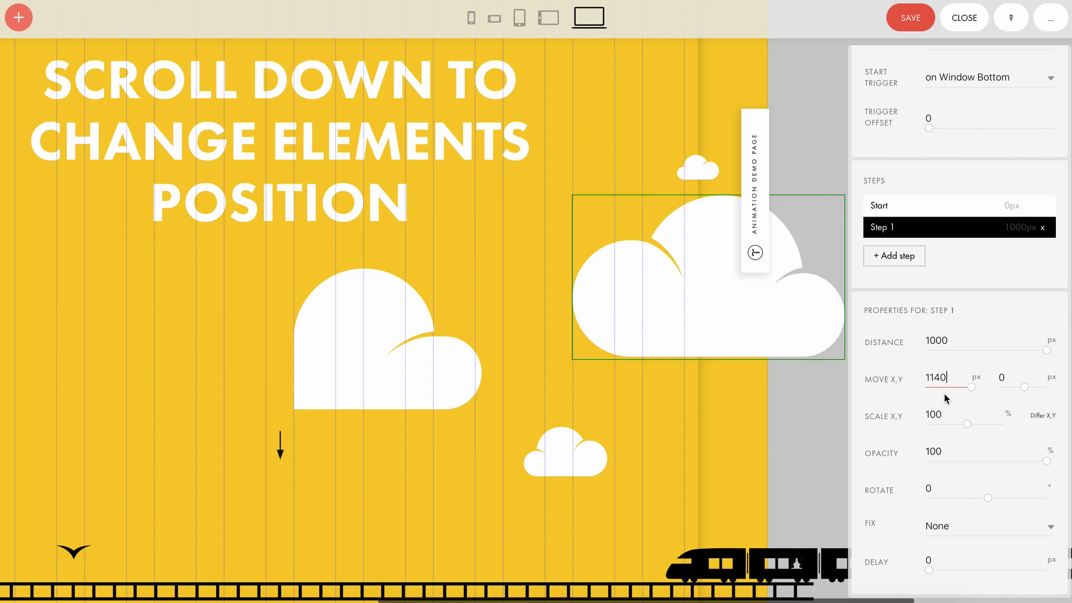
pyautogui.click(951, 343)
pyautogui.moveTo(950, 341); pyautogui.dragTo(926, 339)
pyautogui.click(955, 339)
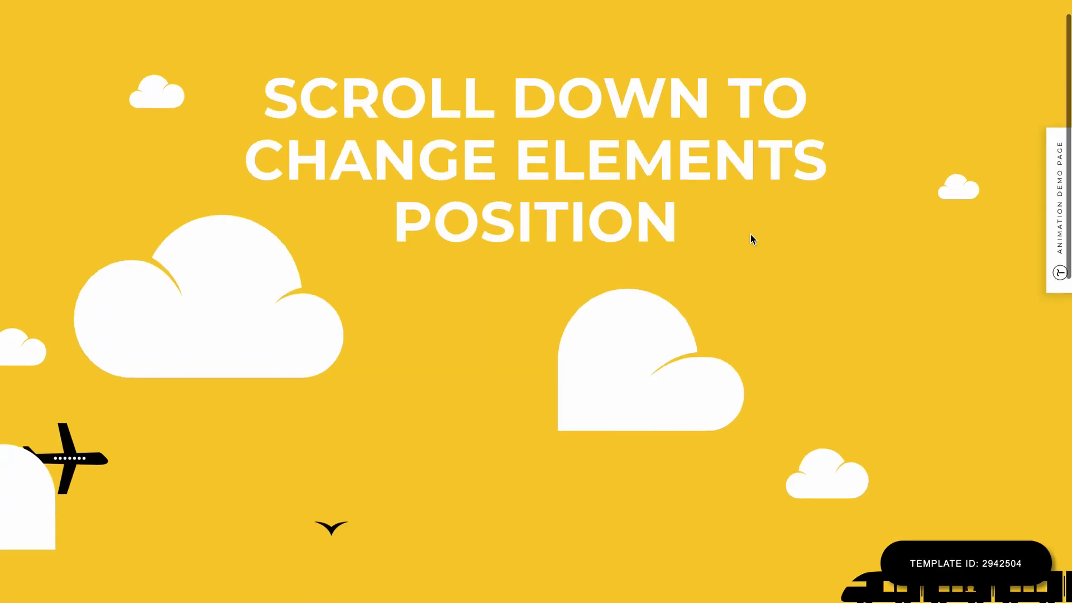
pyautogui.scroll(-5, 750, 239)
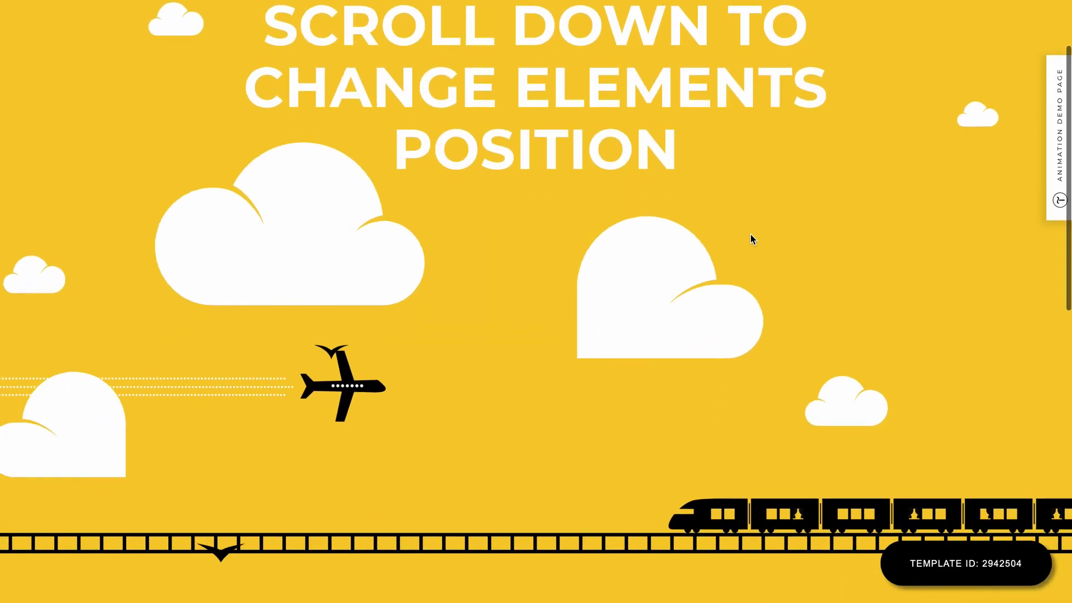
pyautogui.scroll(-3, 751, 239)
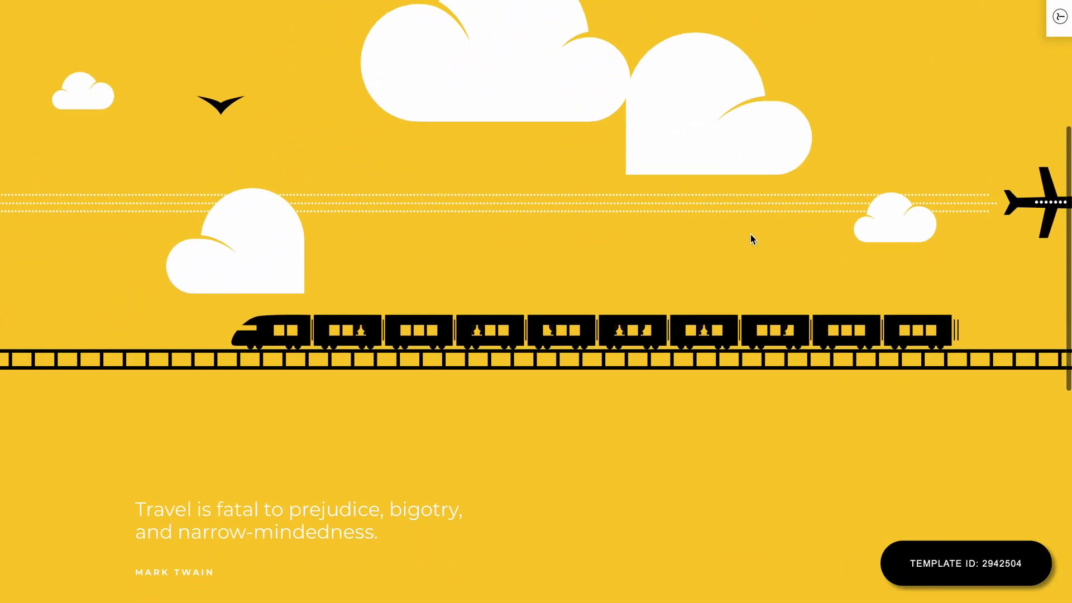
pyautogui.scroll(-3, 751, 235)
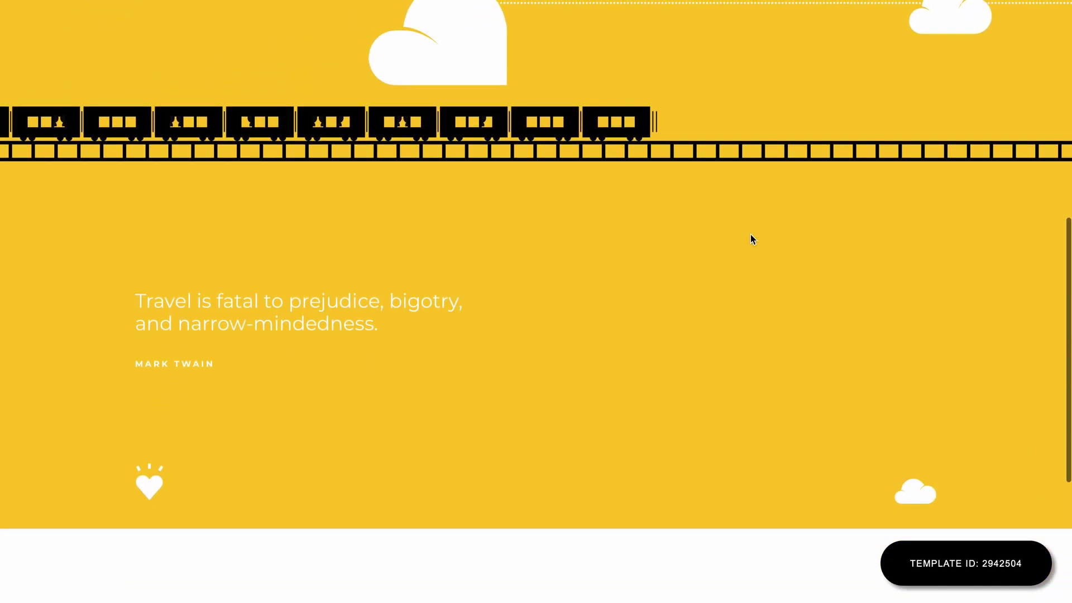
pyautogui.scroll(1, 751, 239)
pyautogui.scroll(4, 751, 239)
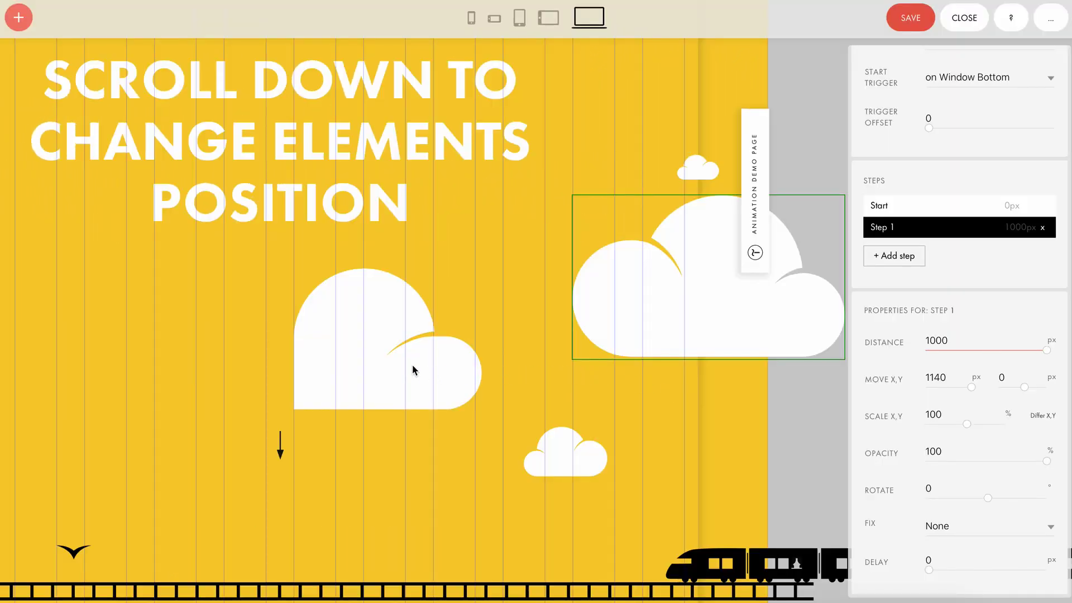
pyautogui.click(384, 363)
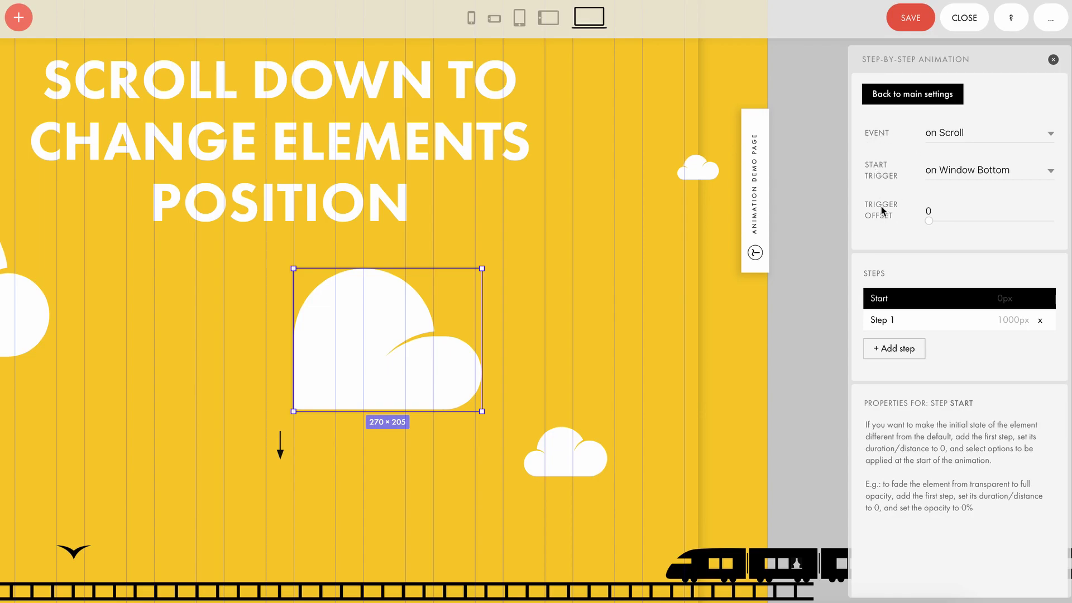
# Give the heart-shaped cloud's Step 1 a 1000 px distance and a 270 px X move.
pyautogui.click(907, 330)
pyautogui.moveTo(952, 429); pyautogui.dragTo(925, 436)
pyautogui.click(966, 434)
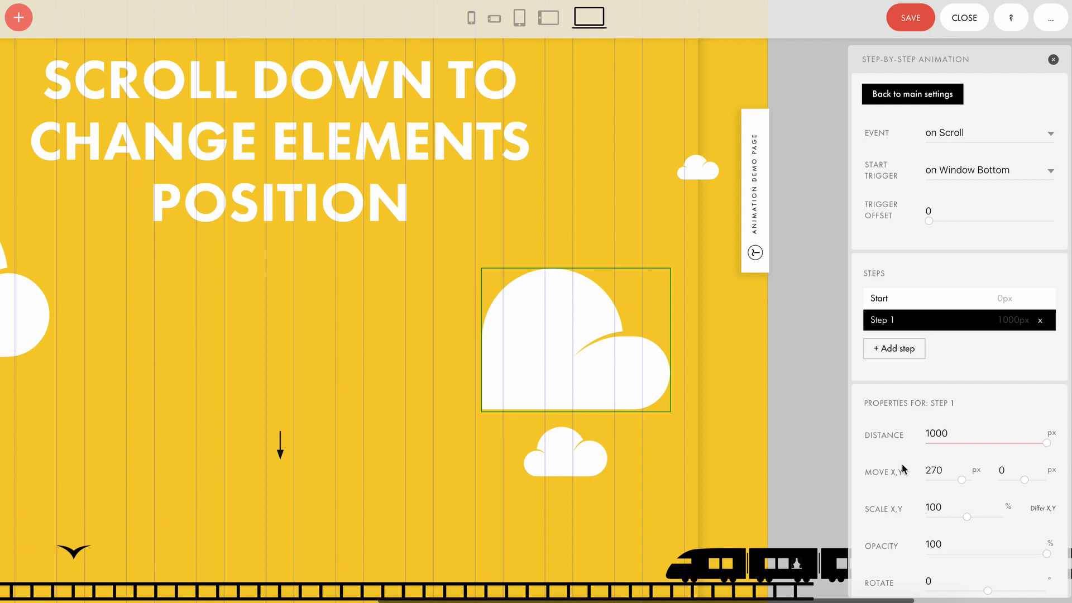
pyautogui.scroll(-1, 903, 465)
pyautogui.scroll(-3, 903, 463)
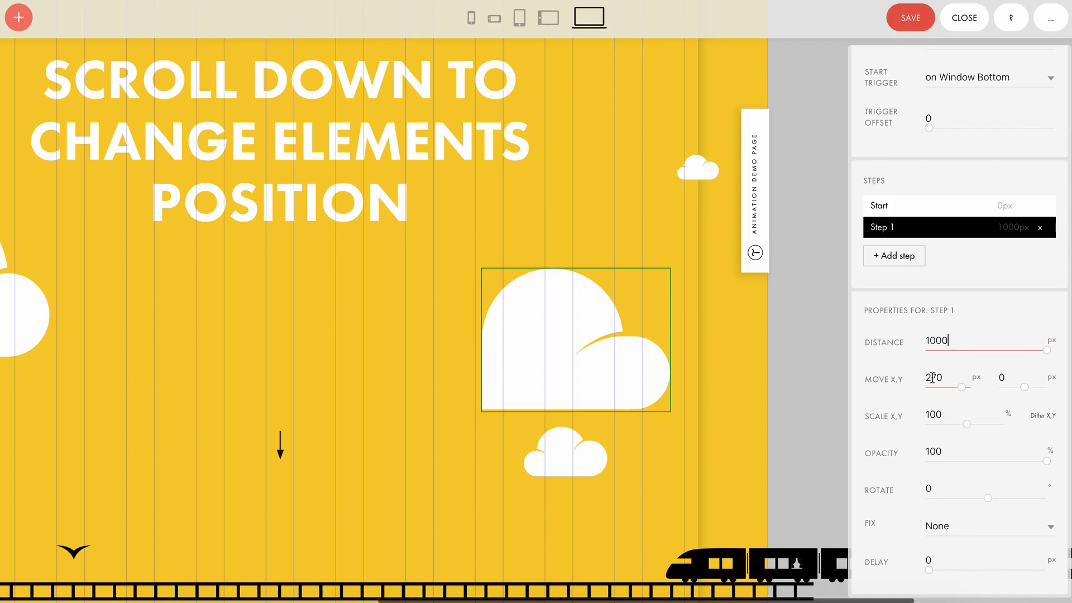
pyautogui.moveTo(945, 378); pyautogui.dragTo(921, 379)
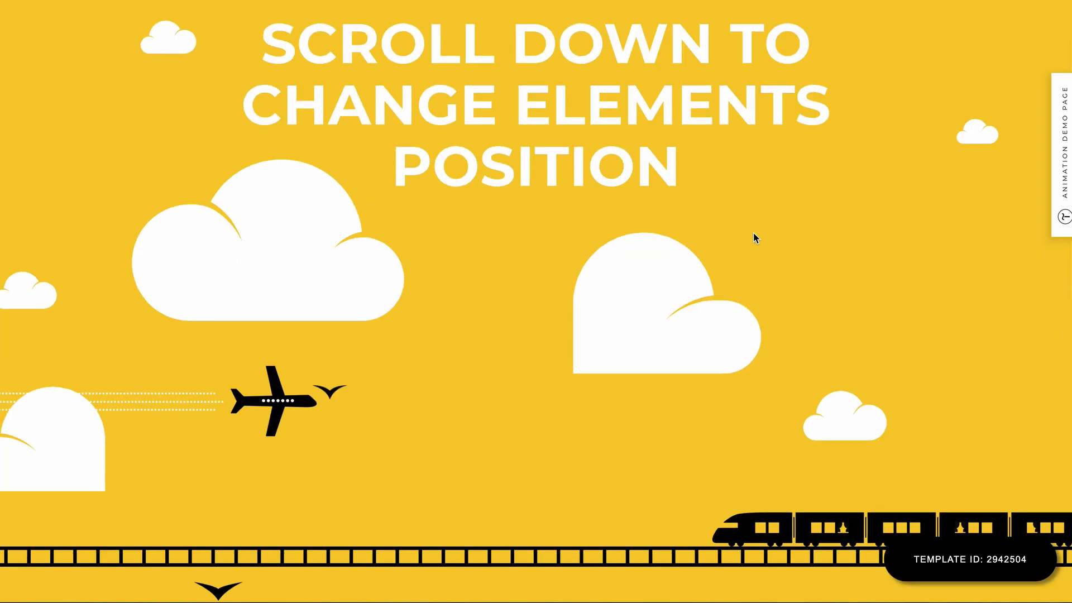
# Scroll the live preview past the drifting clouds and train to the travel quote.
pyautogui.scroll(-3, 754, 239)
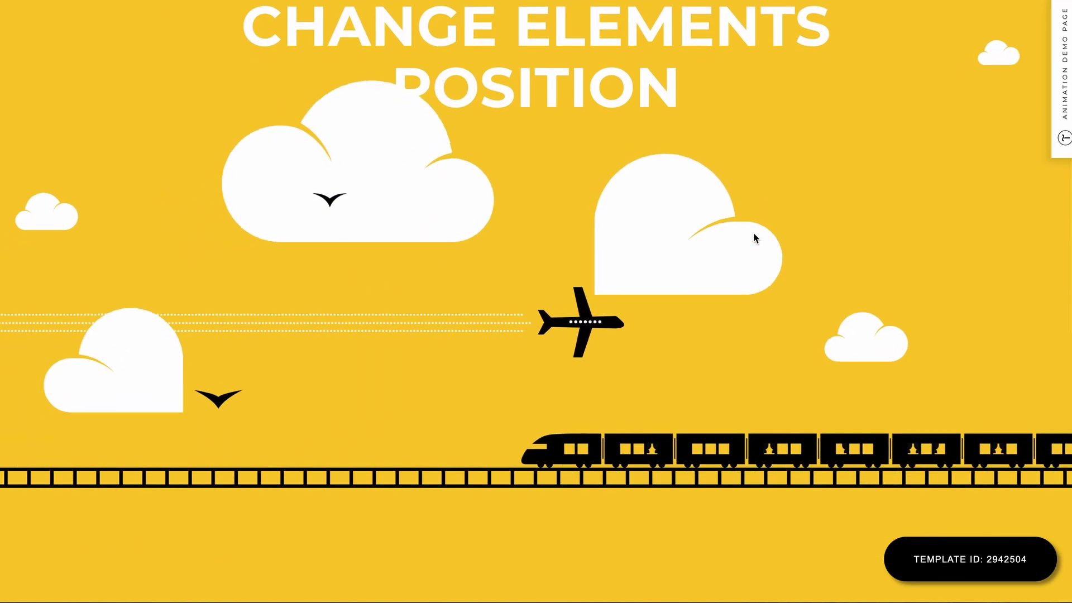
pyautogui.scroll(-5, 753, 232)
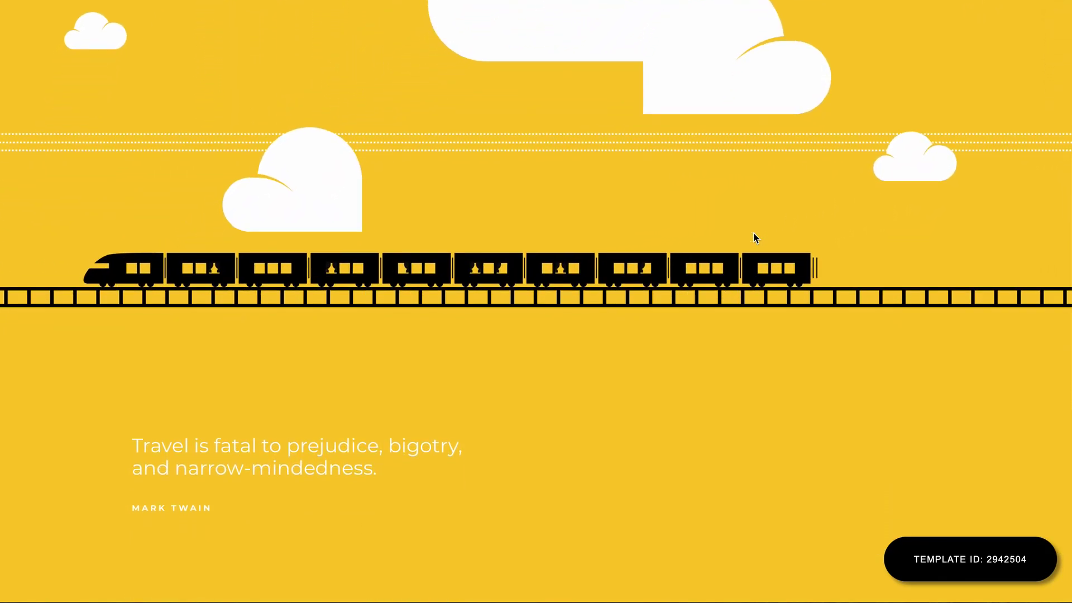
pyautogui.scroll(-2, 753, 232)
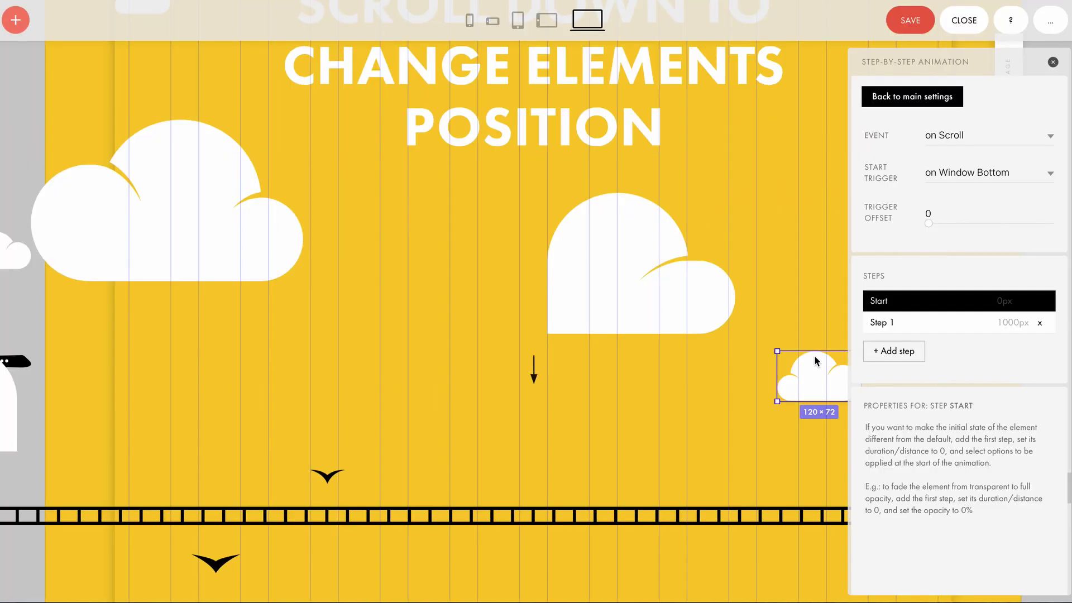
# Check the small cloud's 1000 px Step 1 and the left cloud's 990 px Step 1 move.
pyautogui.click(1000, 325)
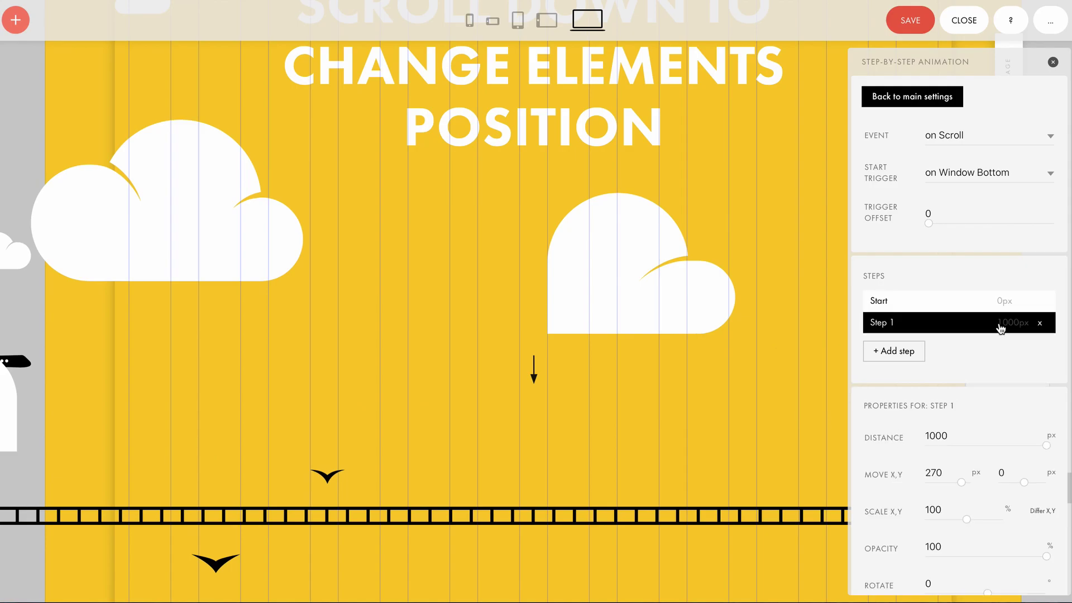
pyautogui.click(940, 435)
pyautogui.click(893, 301)
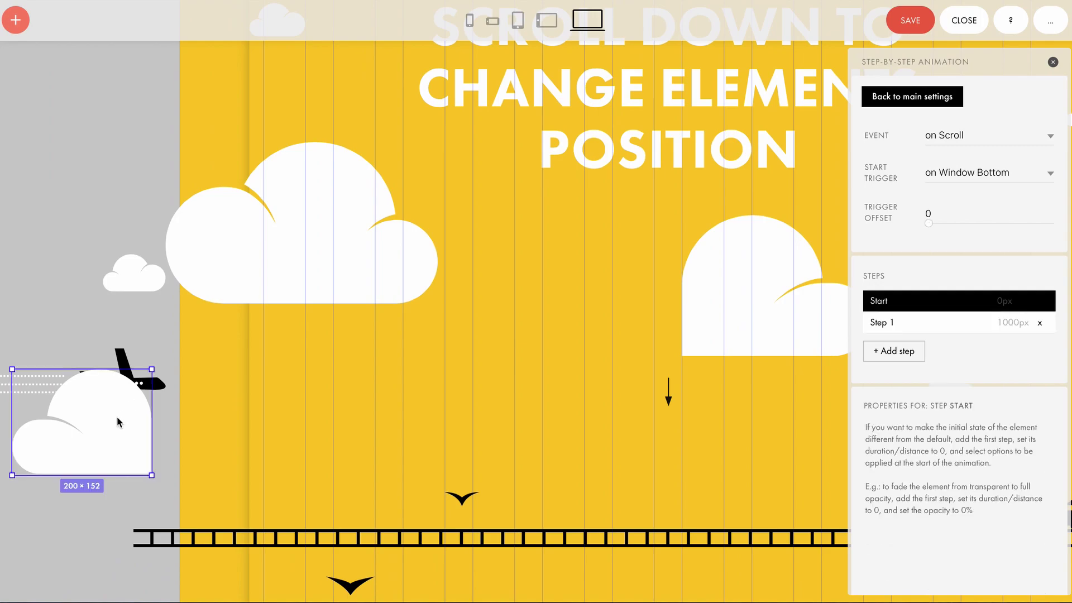
pyautogui.click(946, 327)
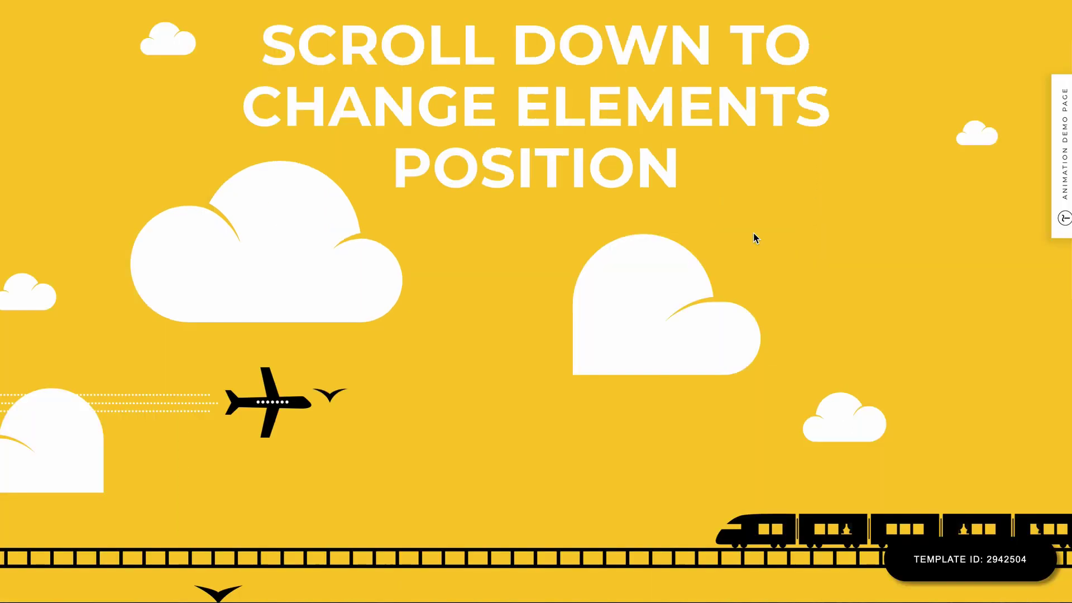
# Scroll the live preview to watch the clouds, plane and train move.
pyautogui.scroll(-2, 752, 232)
pyautogui.scroll(-3, 753, 238)
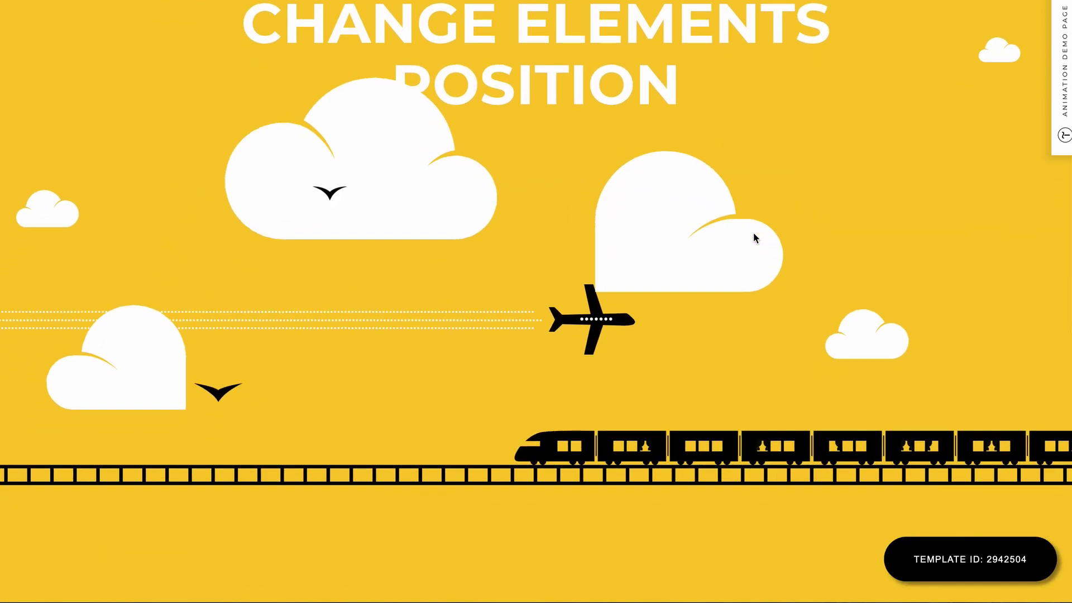
pyautogui.scroll(-3, 754, 238)
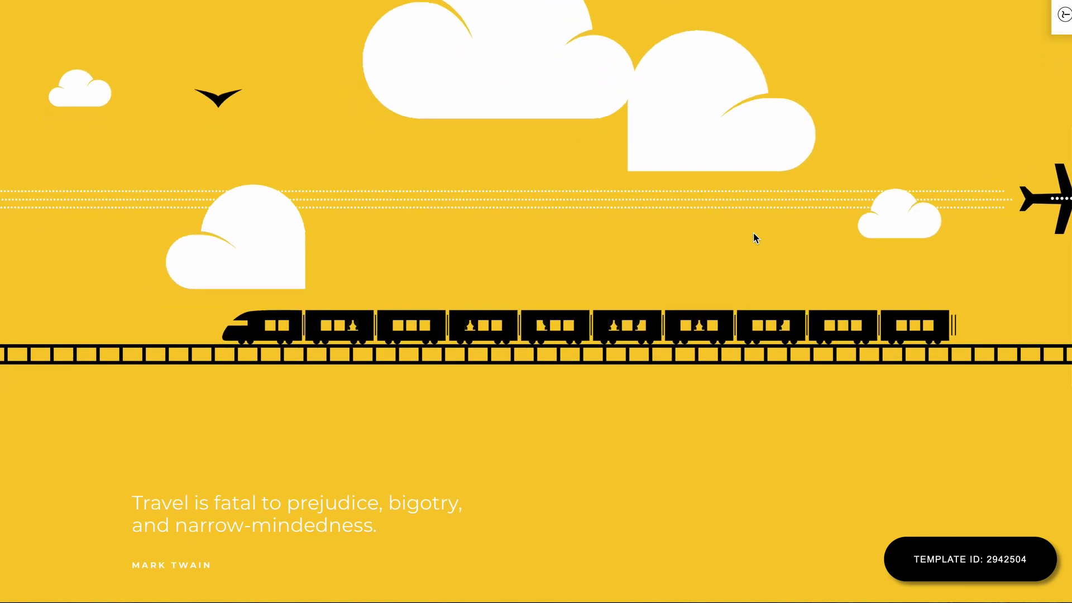
pyautogui.scroll(-1, 753, 238)
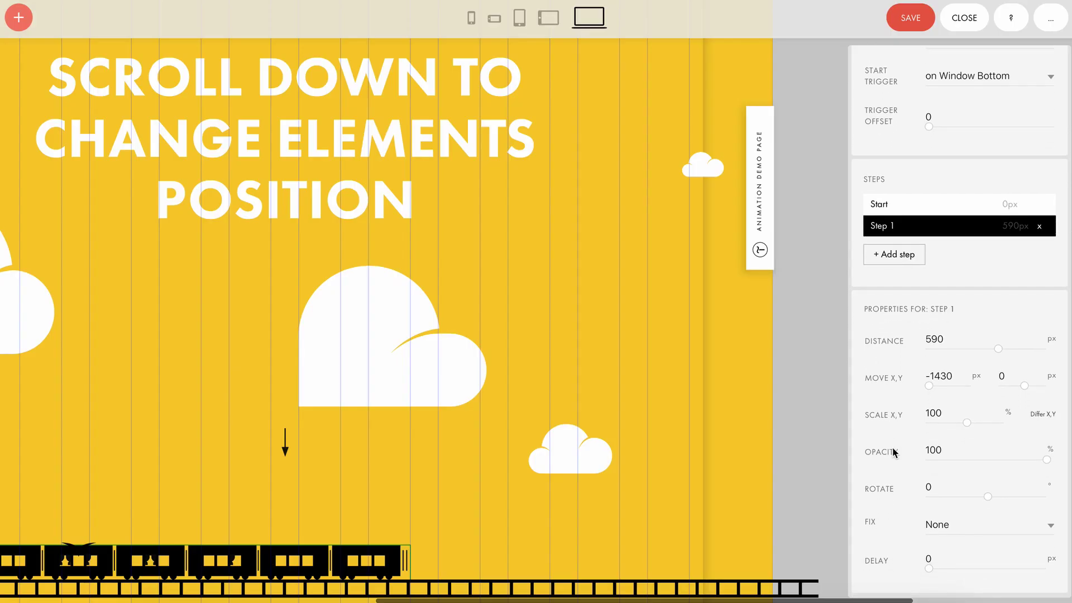
pyautogui.scroll(1, 893, 451)
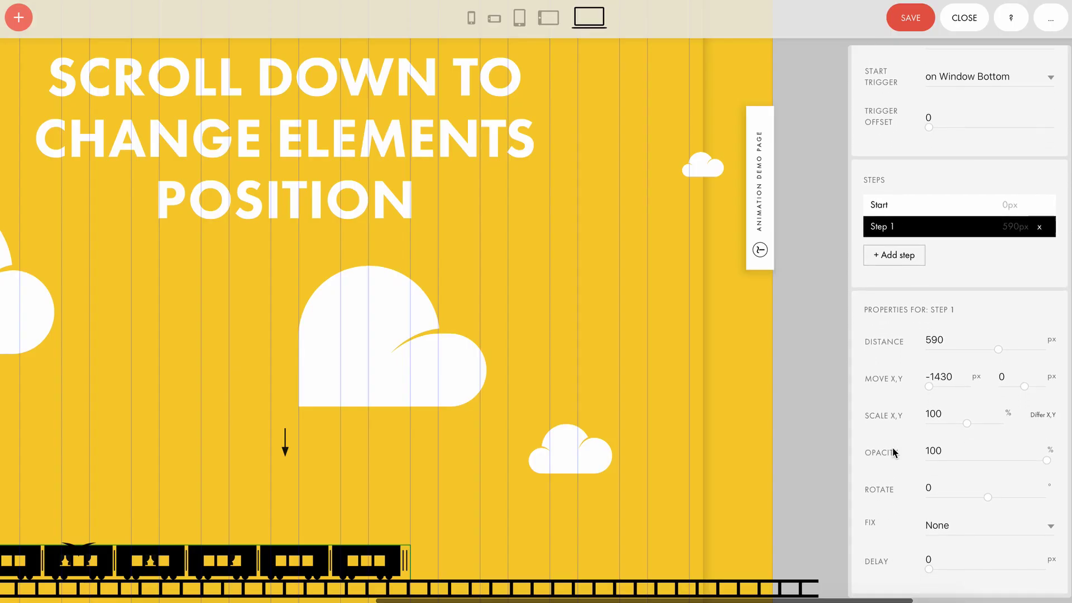
# Keep the train's trigger on Scroll and set its Step 1 distance to 590 px.
pyautogui.scroll(3, 895, 430)
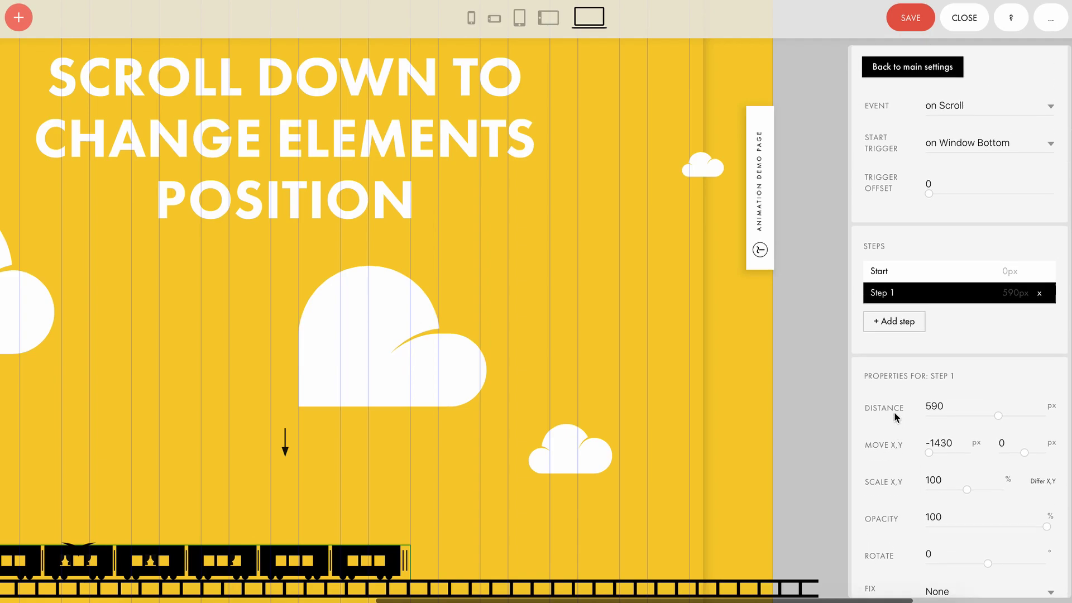
pyautogui.click(960, 134)
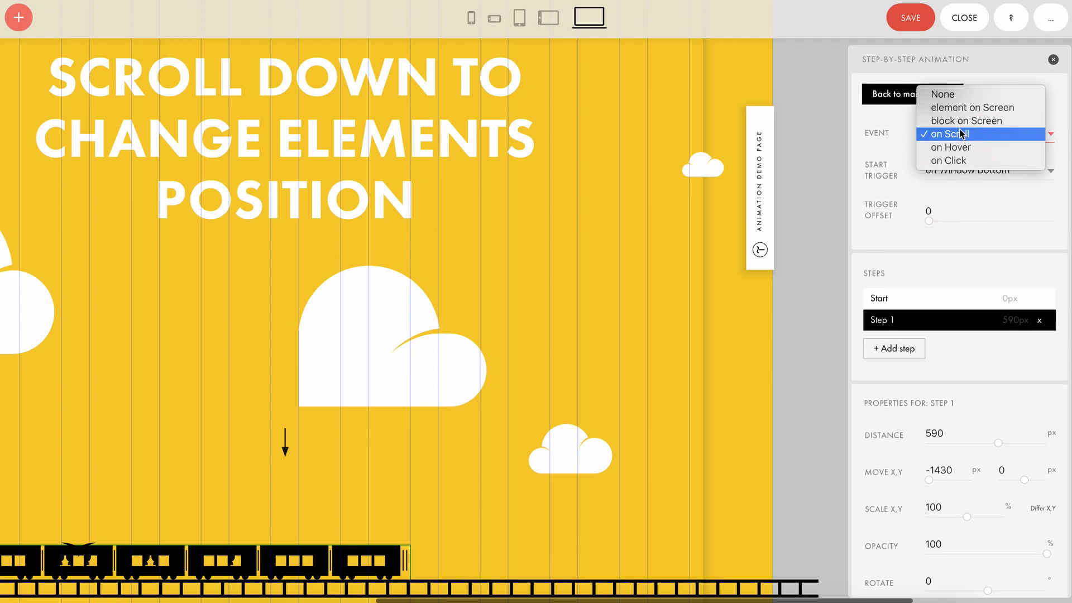
pyautogui.click(956, 136)
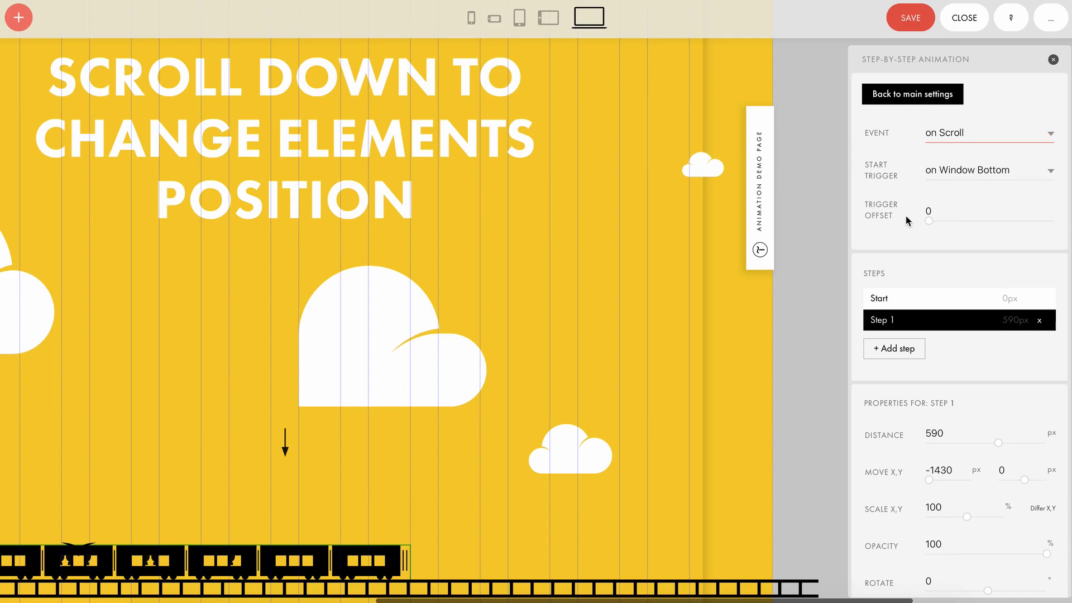
pyautogui.scroll(-3, 888, 419)
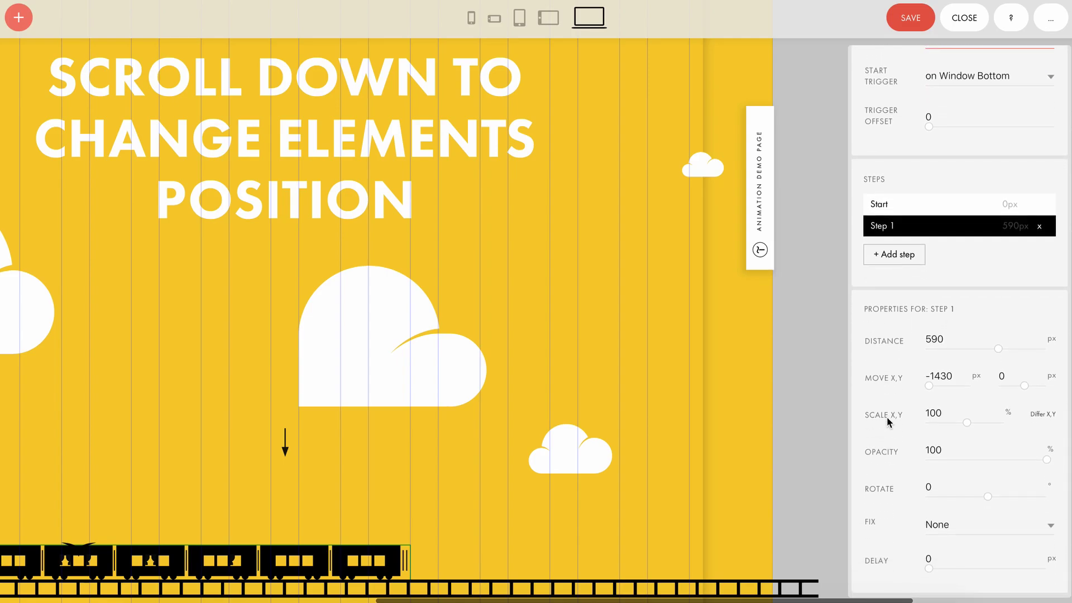
pyautogui.click(943, 341)
pyautogui.moveTo(946, 340); pyautogui.dragTo(923, 341)
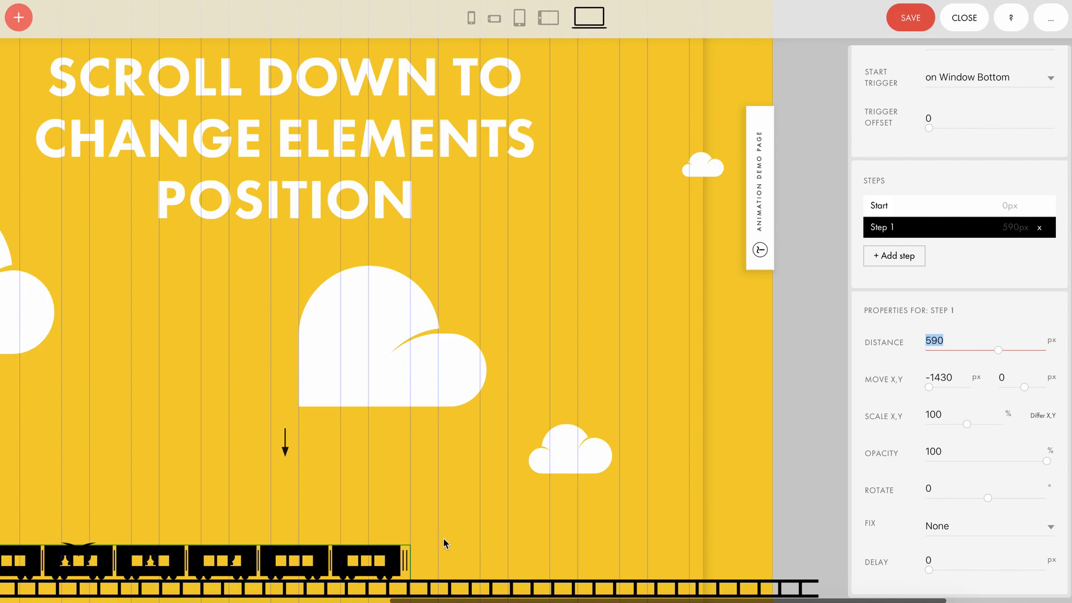
# Set the train's Step 1 X move to -1430 px, then select the small bottom bird.
pyautogui.scroll(-2, 467, 539)
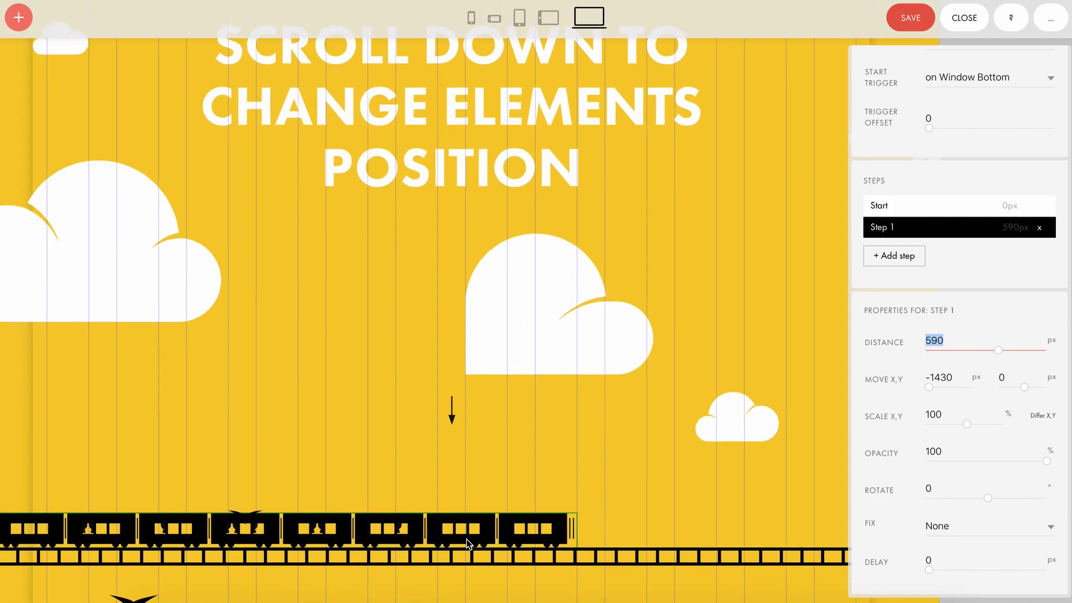
pyautogui.hscroll(-2, 467, 538)
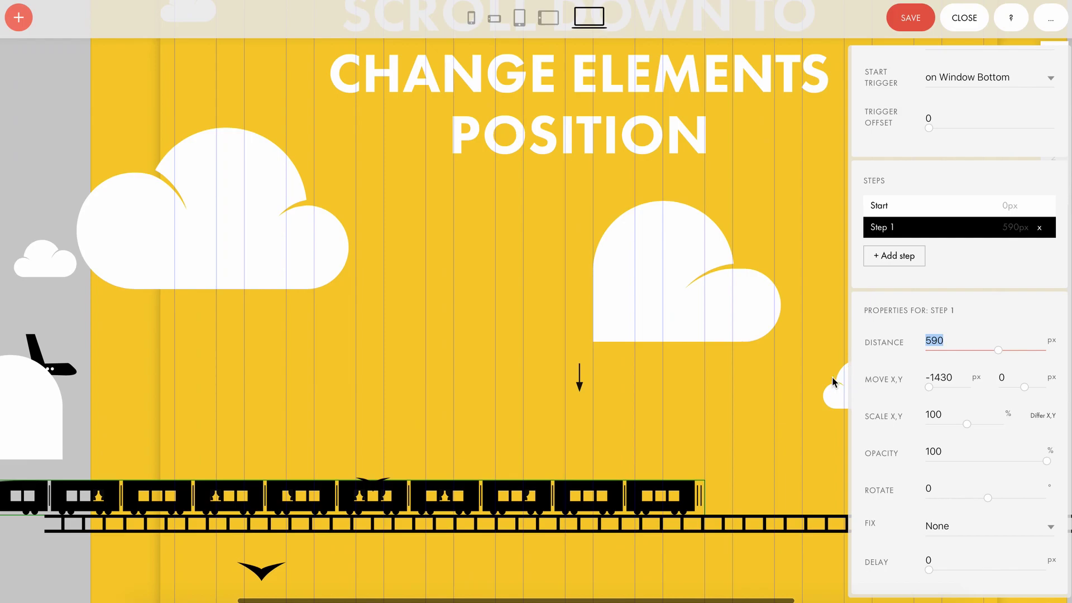
pyautogui.hscroll(-2, 586, 482)
pyautogui.scroll(-1, 586, 482)
pyautogui.click(954, 377)
pyautogui.moveTo(954, 377); pyautogui.dragTo(923, 377)
pyautogui.click(960, 377)
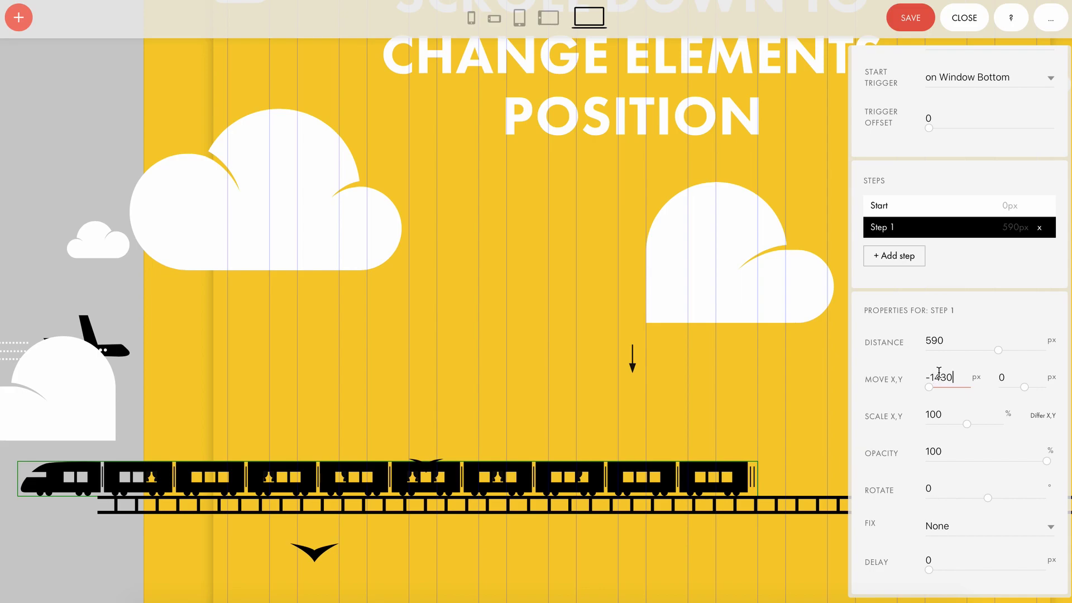
pyautogui.moveTo(929, 377); pyautogui.dragTo(922, 378)
pyautogui.click(918, 379)
pyautogui.click(317, 552)
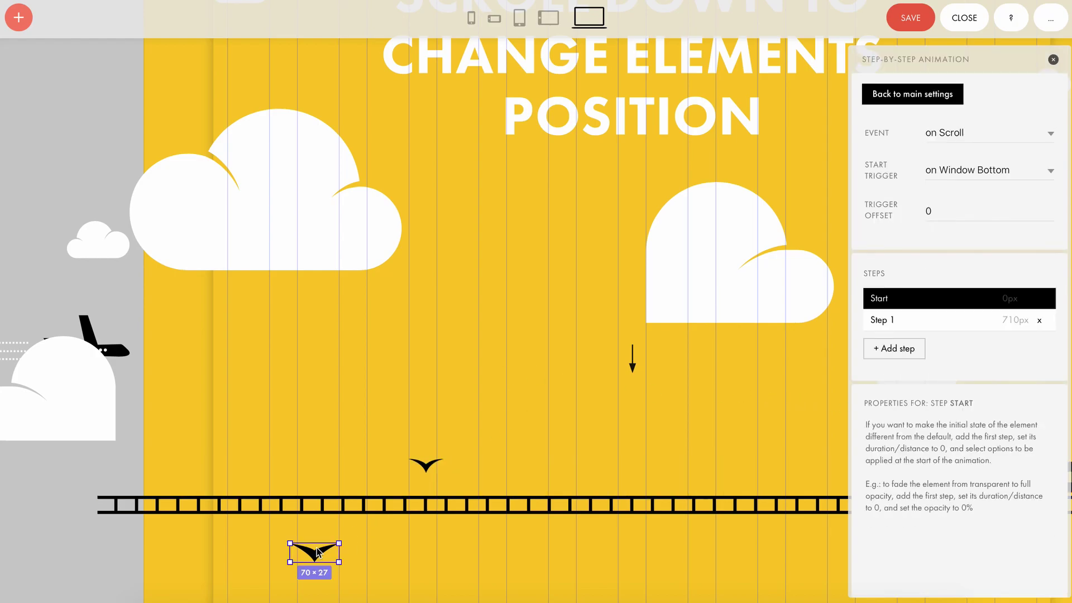
# Give the bird's Step 1 a 710 px distance, 0 px X move and -1020 px Y move.
pyautogui.click(953, 324)
pyautogui.moveTo(1003, 470); pyautogui.dragTo(994, 471)
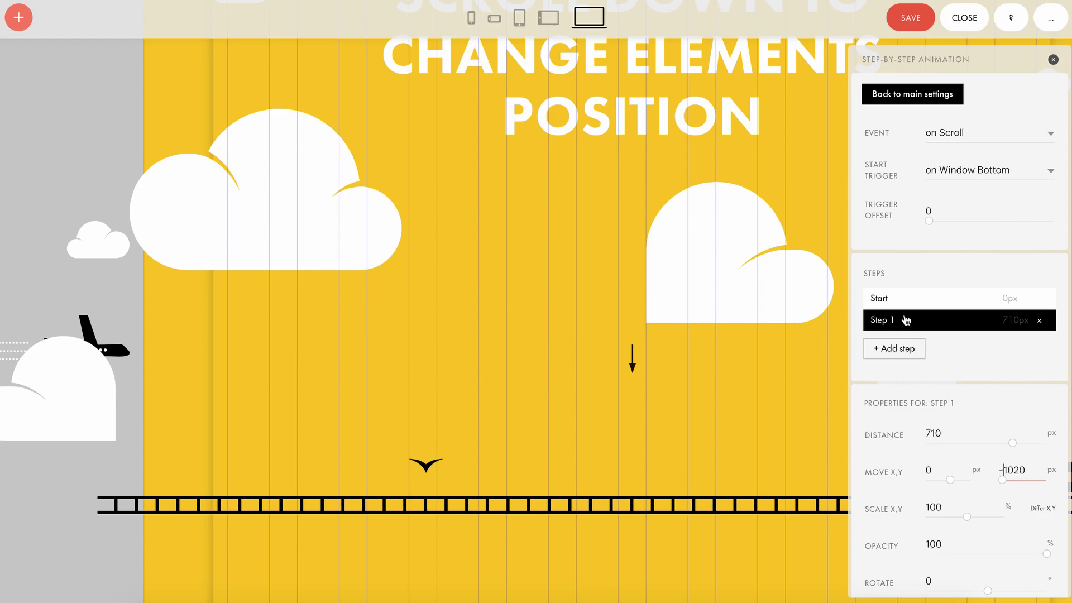
pyautogui.click(819, 105)
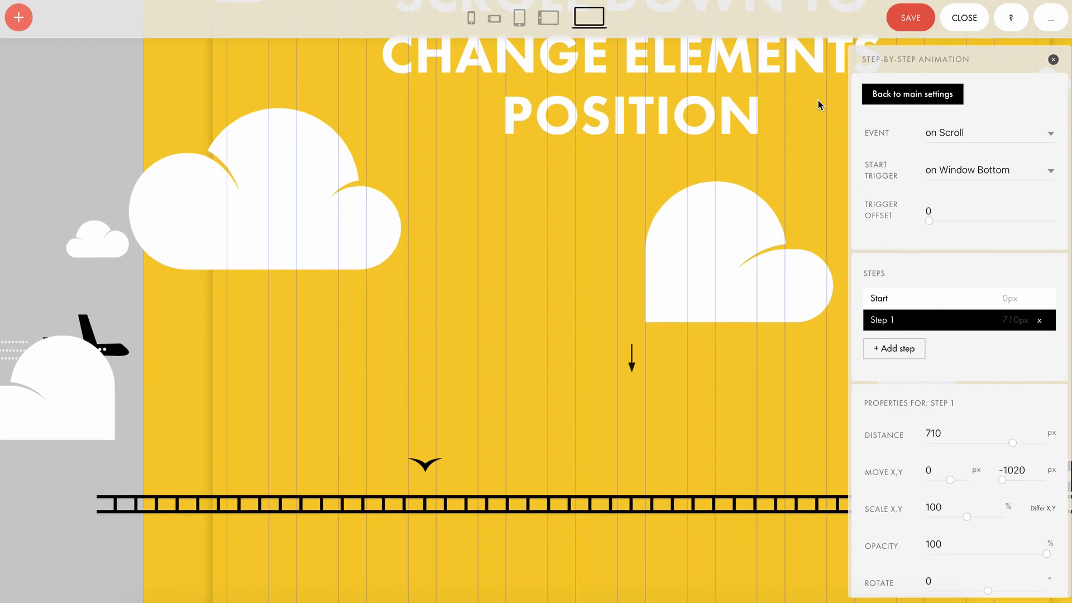